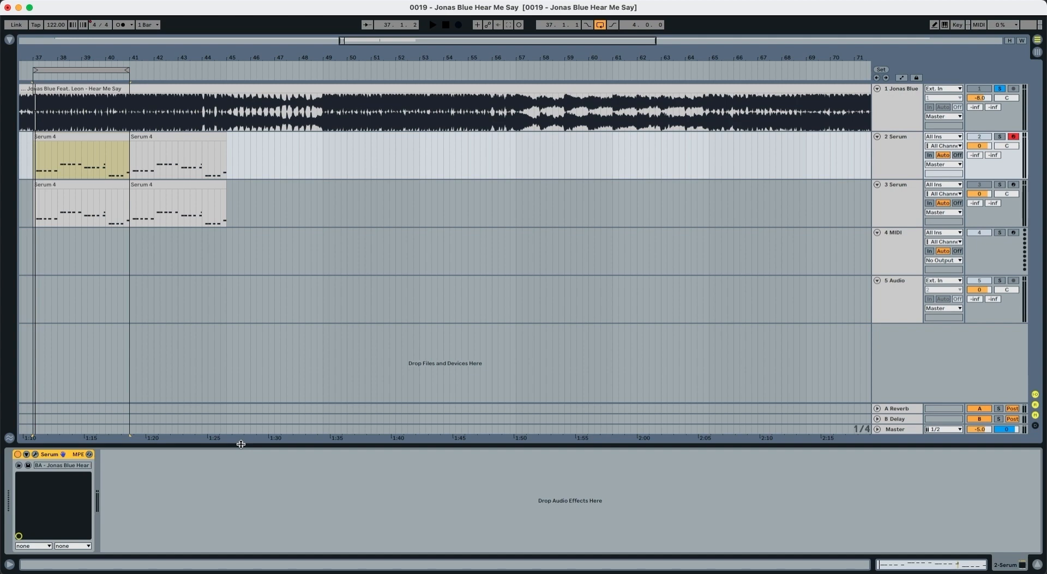
Step: Load the Basic Shapes analog wavetable into oscillator A of the Serum instance on track 3
click(906, 216)
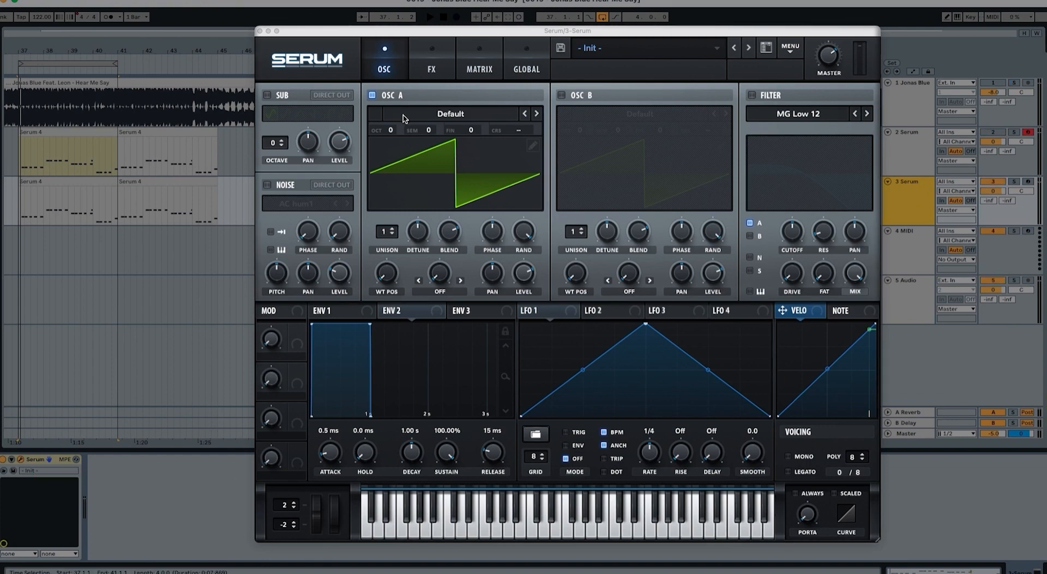
click(443, 119)
mouse_move(444, 127)
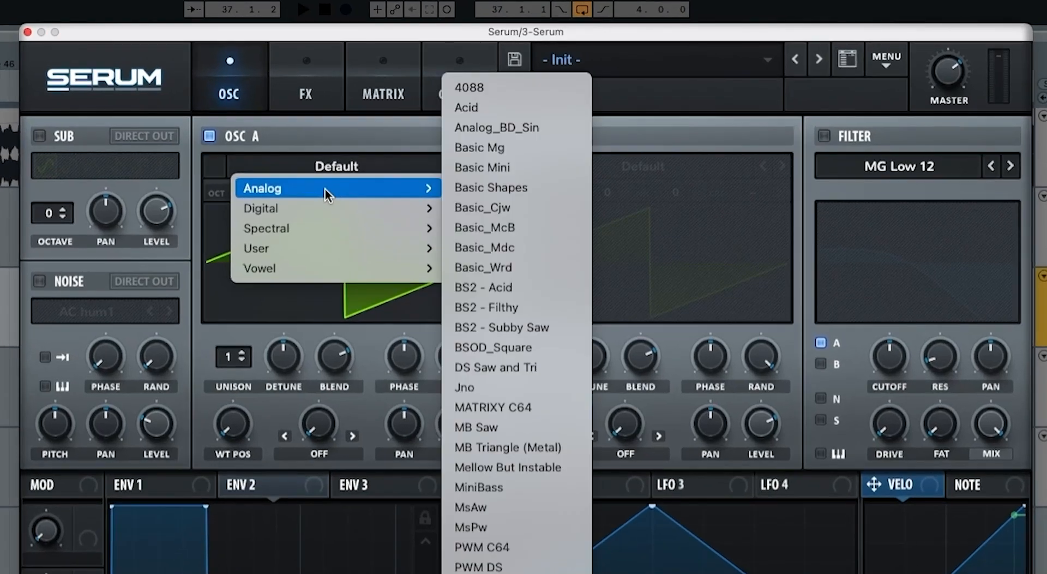
click(482, 186)
Step: Enable oscillator B and load the Analog_BD_Sin wavetable into it
click(514, 136)
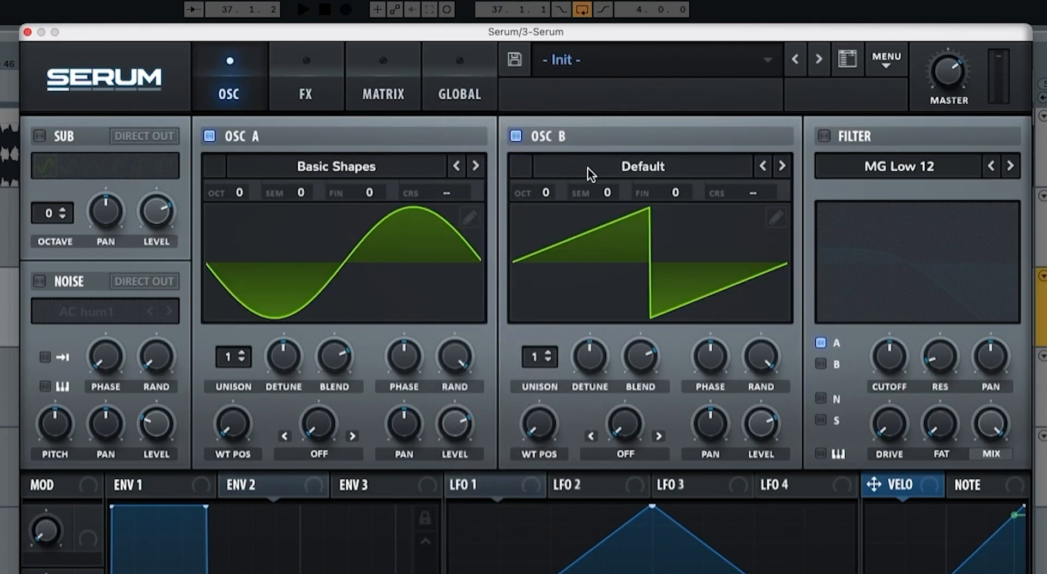
click(589, 167)
mouse_move(654, 187)
click(829, 129)
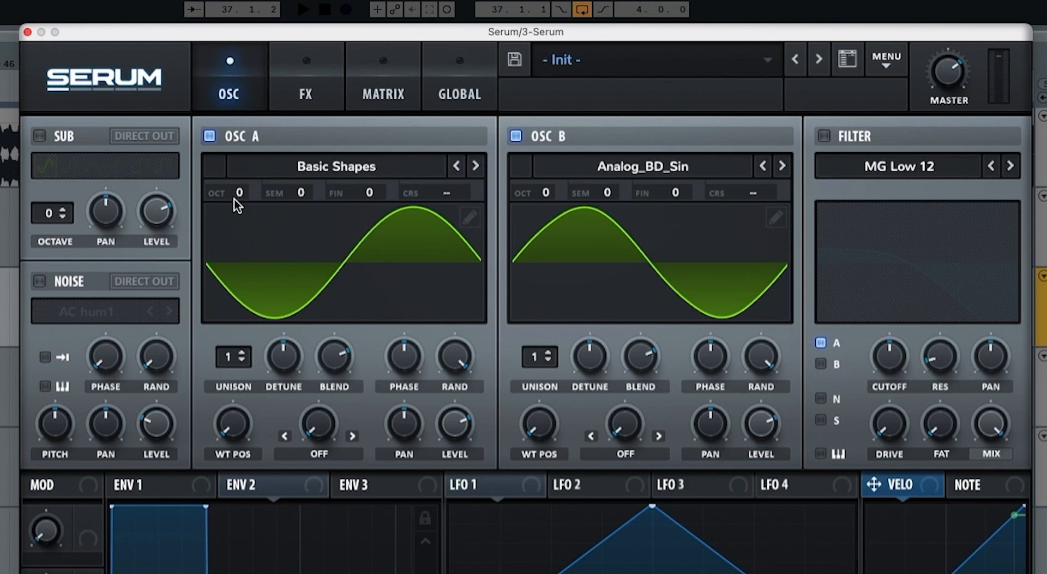
Step: Set both oscillators to octave -1, with oscillator B's level at minimum and its wavetable position at maximum
drag(228, 194, 238, 220)
drag(540, 193, 542, 221)
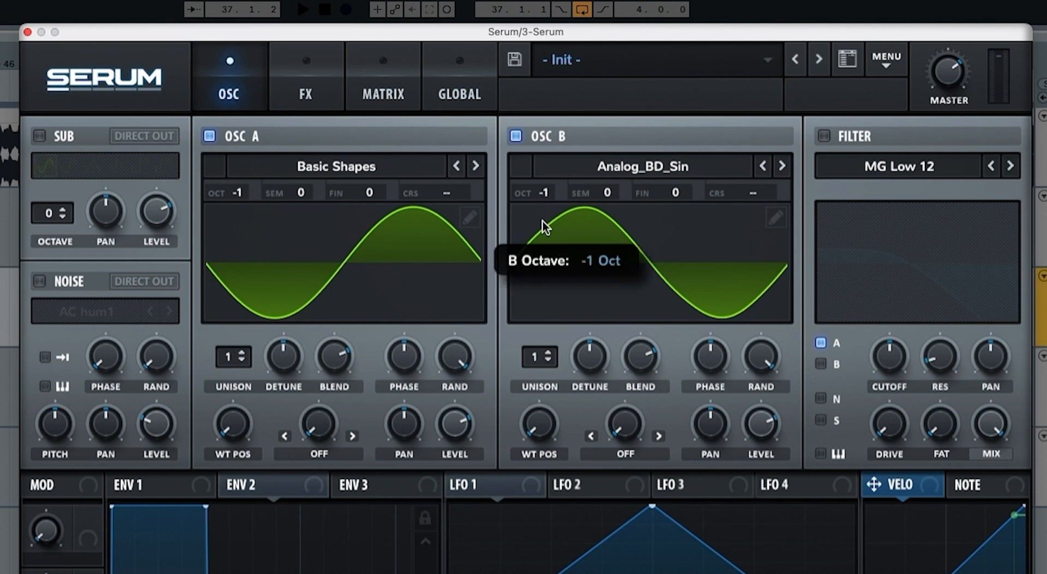
drag(757, 424, 755, 540)
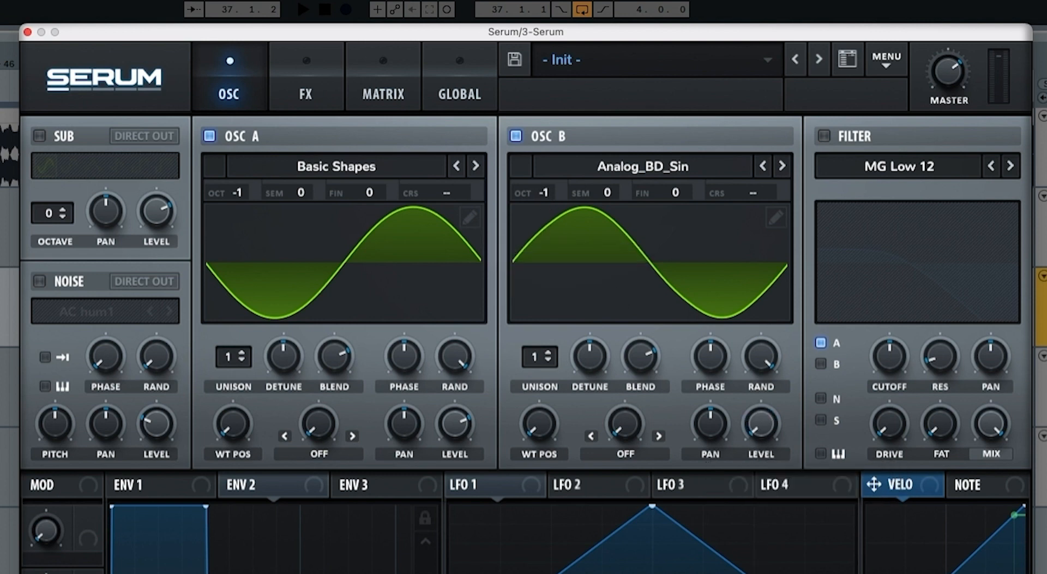
drag(539, 428, 597, 84)
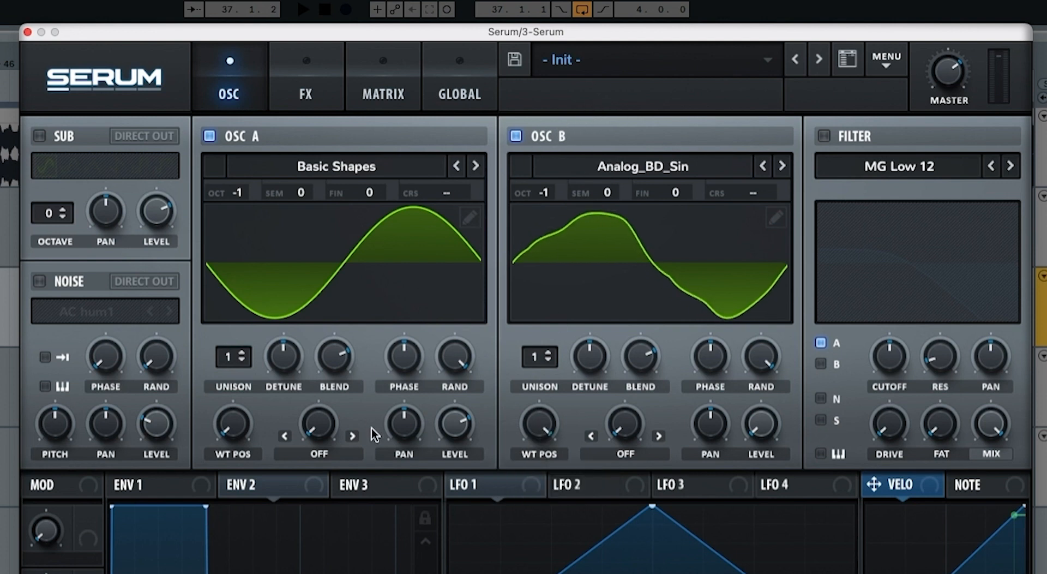
Step: Set oscillator A's warp mode to FM (from B), raise the warp amount to about two thirds and audition the loop
click(319, 455)
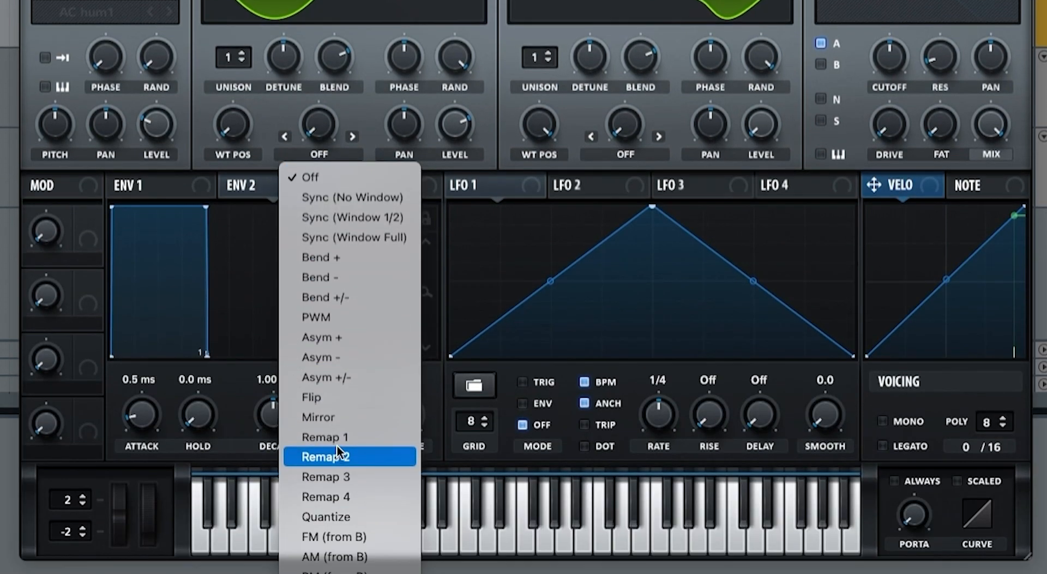
click(348, 534)
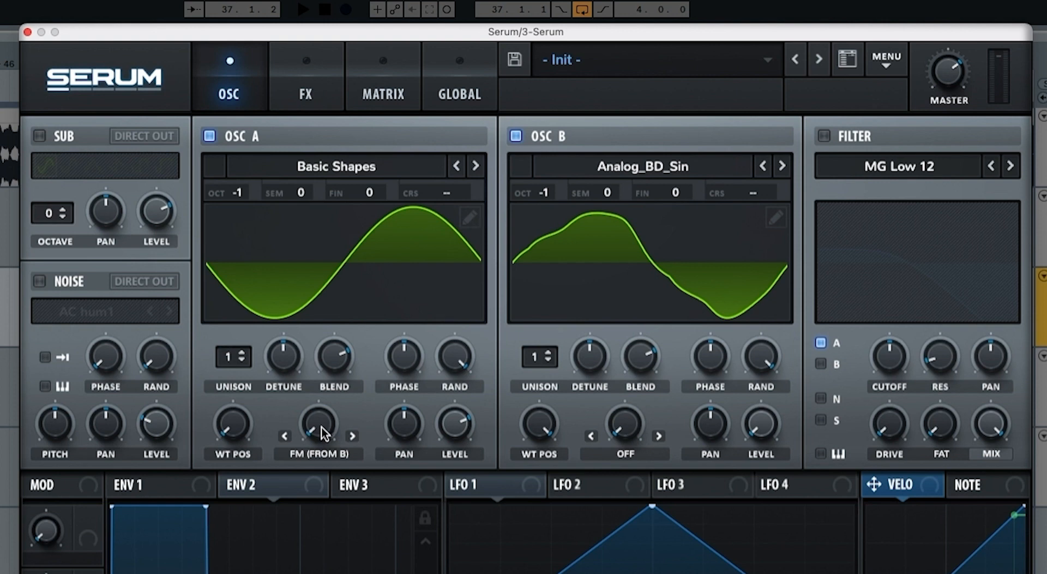
drag(322, 426, 342, 306)
key(space)
key(space)
Step: Enable the sub oscillator, set its octave to -1 and bring its level down to minimum
click(39, 135)
drag(48, 213, 46, 221)
drag(156, 213, 142, 375)
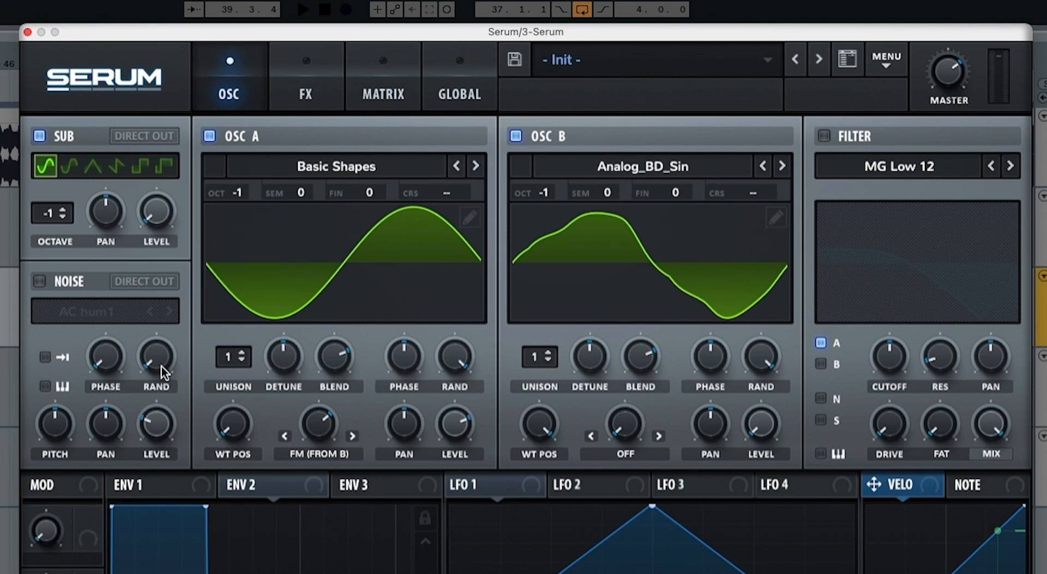
Step: Enable the noise oscillator and load the kick trans 5 sample from Attacks_Misc
click(40, 281)
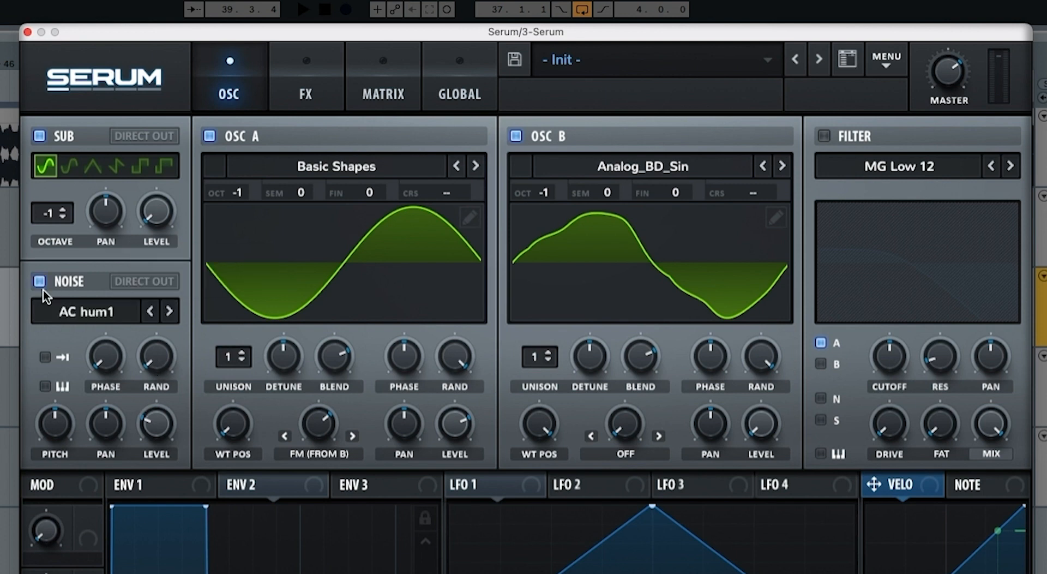
click(57, 312)
mouse_move(86, 375)
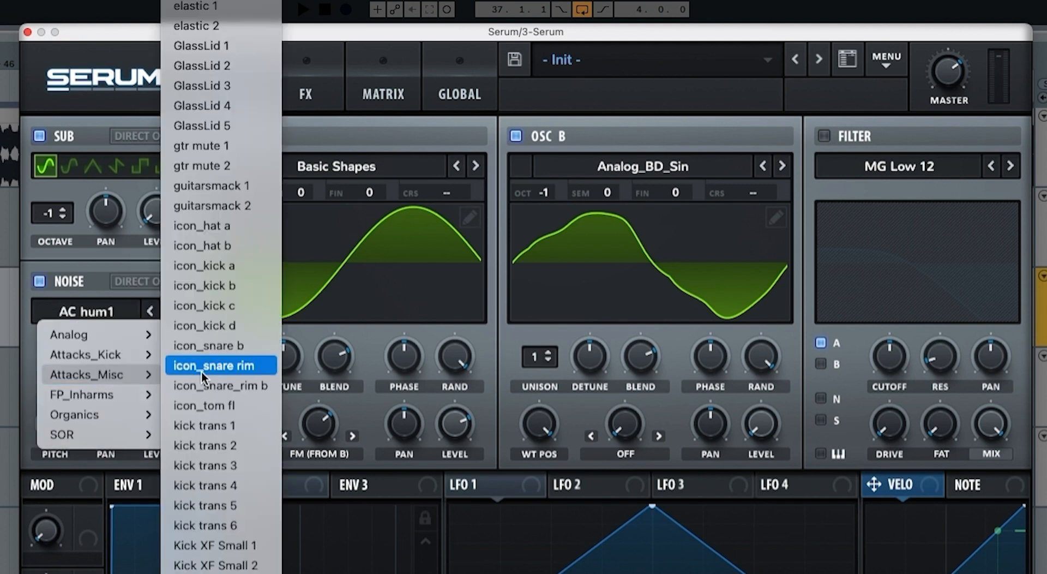
click(221, 500)
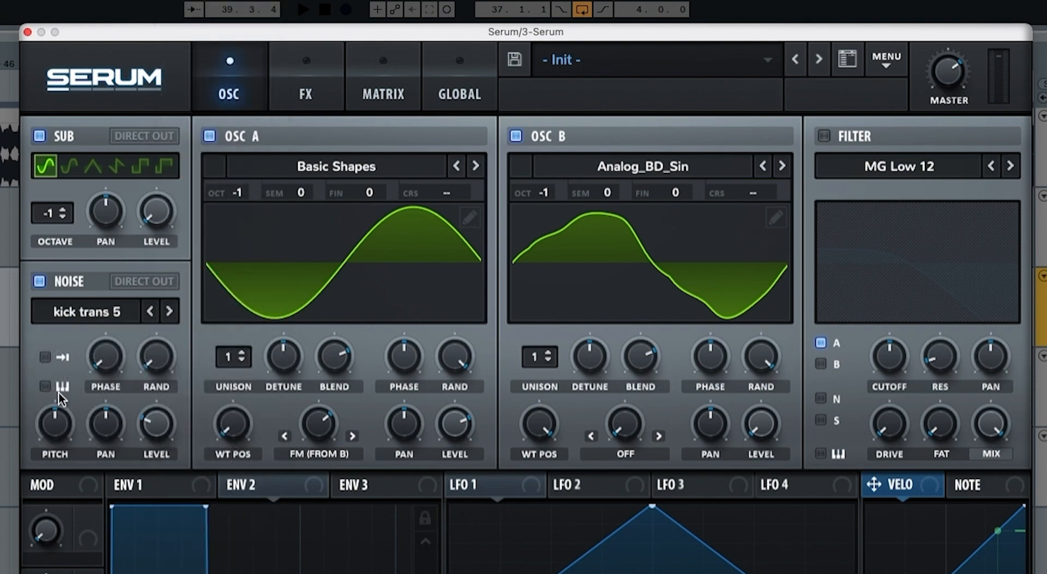
Step: Make the noise sample one-shot, raise its level and audition the loop
click(45, 358)
drag(142, 430, 169, 336)
key(space)
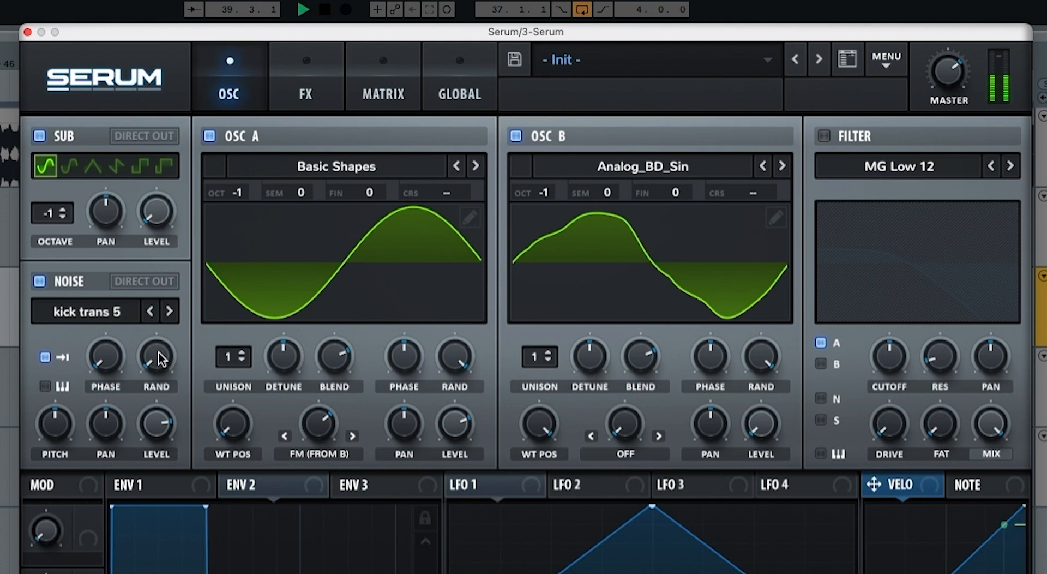
key(space)
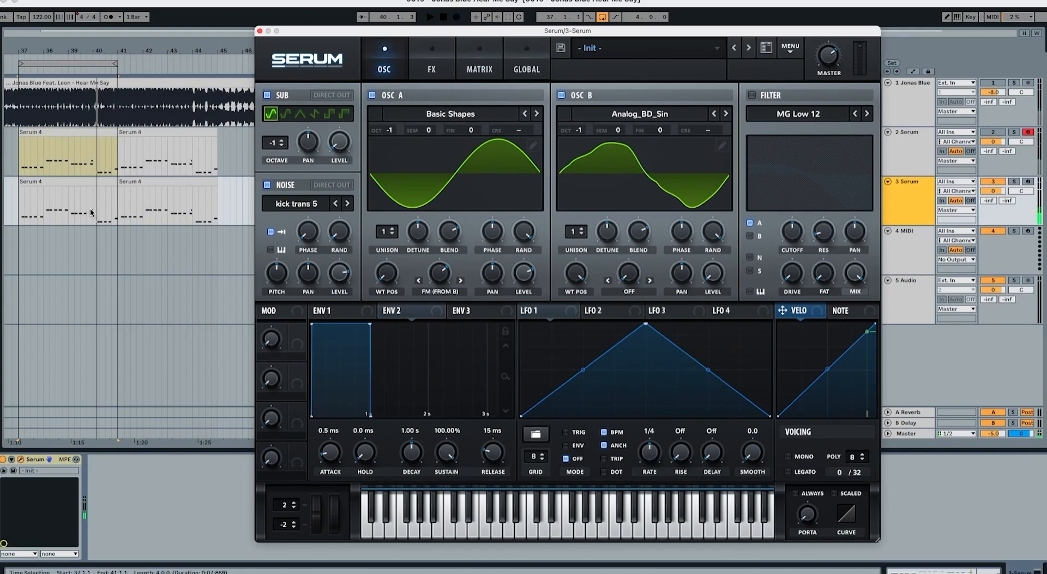
Step: Switch the voicing to mono and set Env 1's release to 240 ms while auditioning the part
click(87, 208)
key(space)
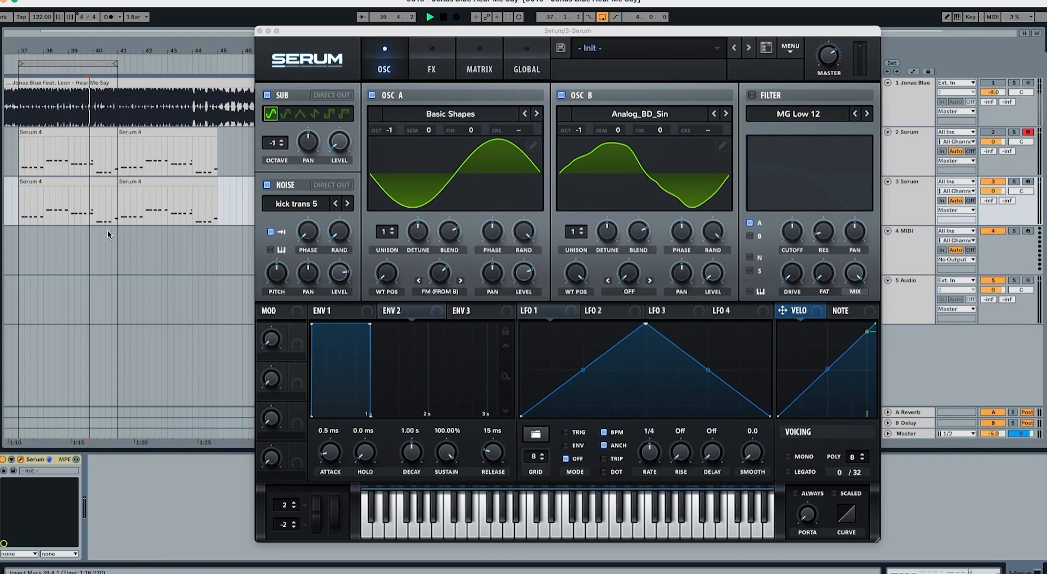
click(788, 457)
key(space)
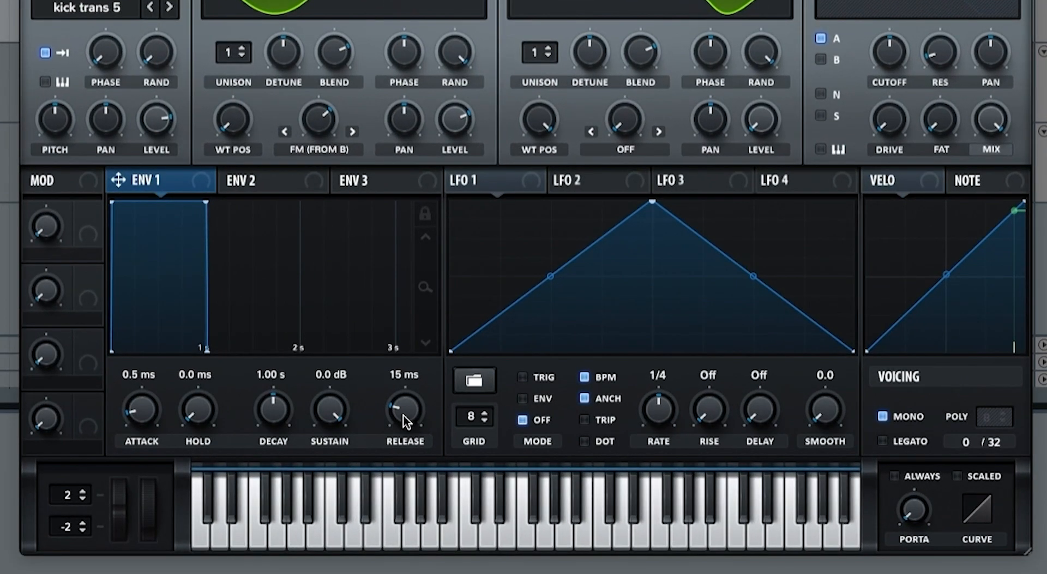
drag(473, 435, 481, 422)
drag(410, 374, 411, 388)
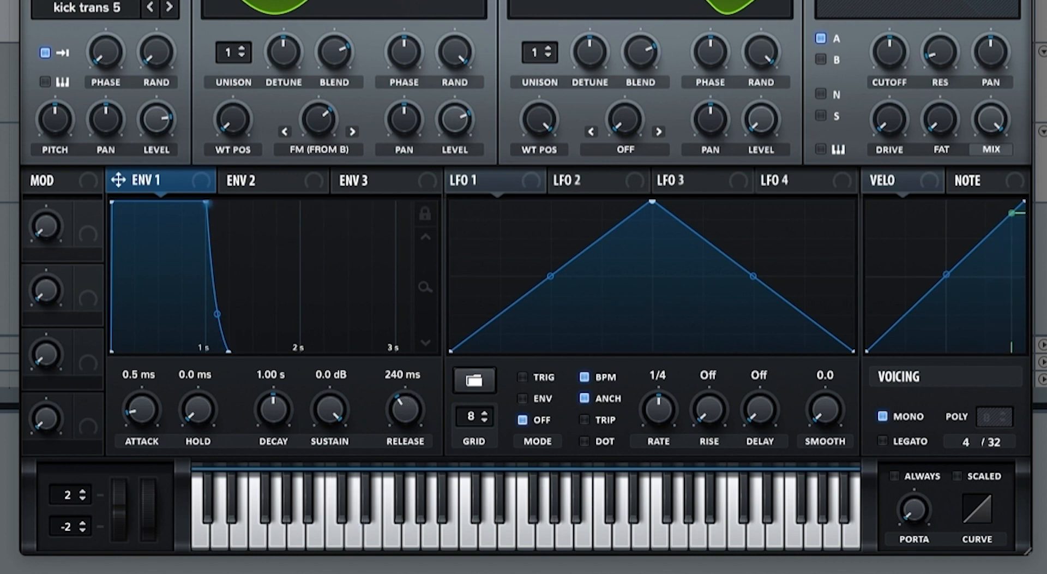
Step: Shape Env 2 with a decay of 1.41 s, a sustain of 44.71% and a release of 949 ms
click(267, 175)
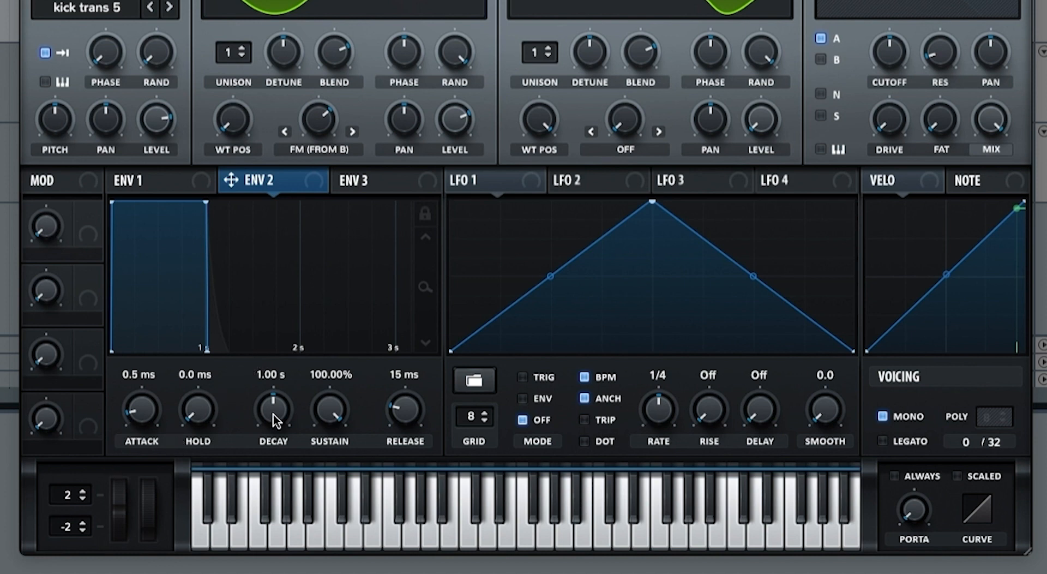
drag(273, 414, 276, 413)
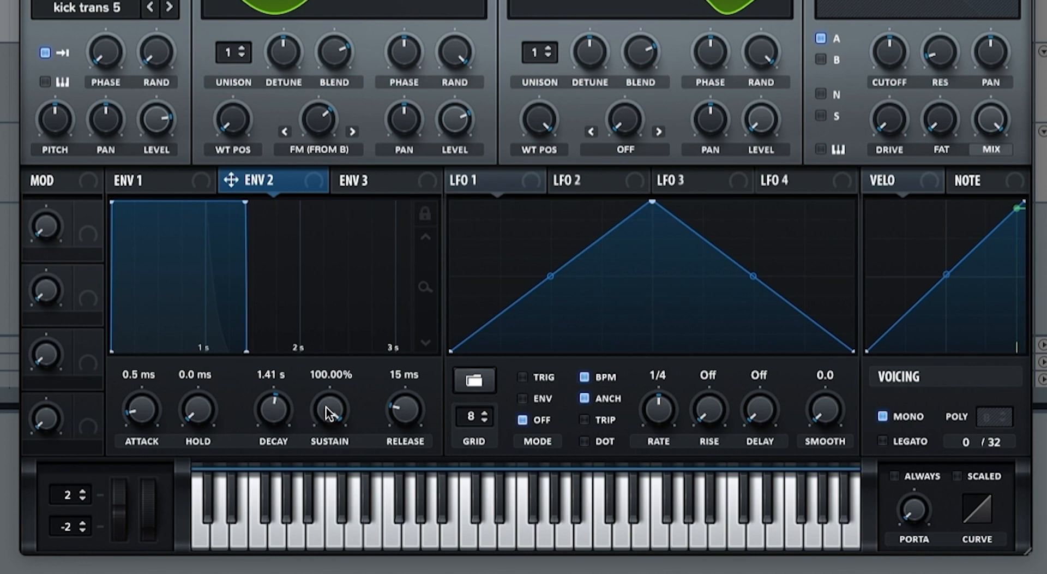
mouse_move(330, 413)
mouse_down()
mouse_move(327, 427)
mouse_move(336, 419)
mouse_up()
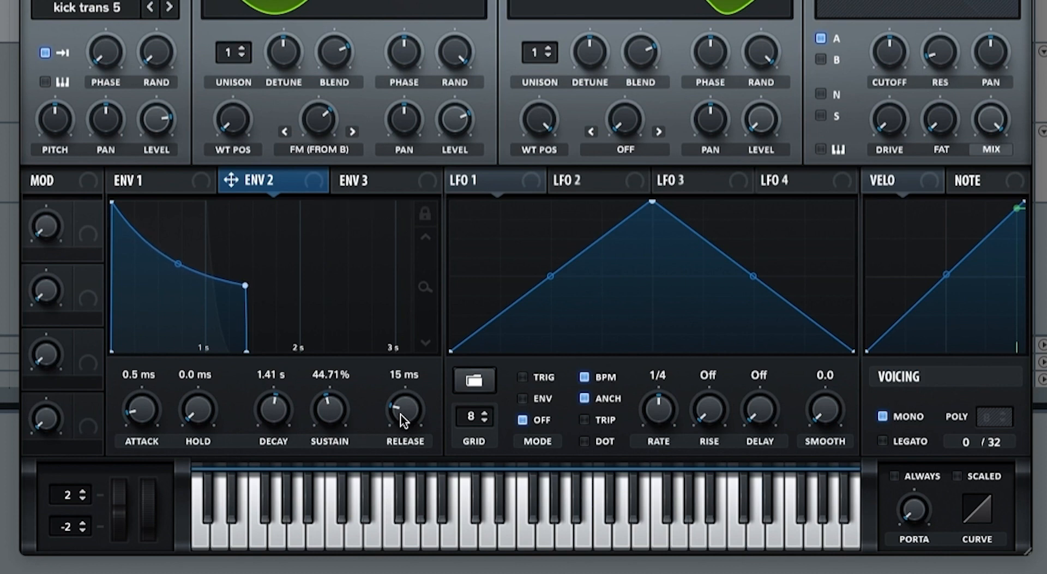
drag(402, 421, 418, 381)
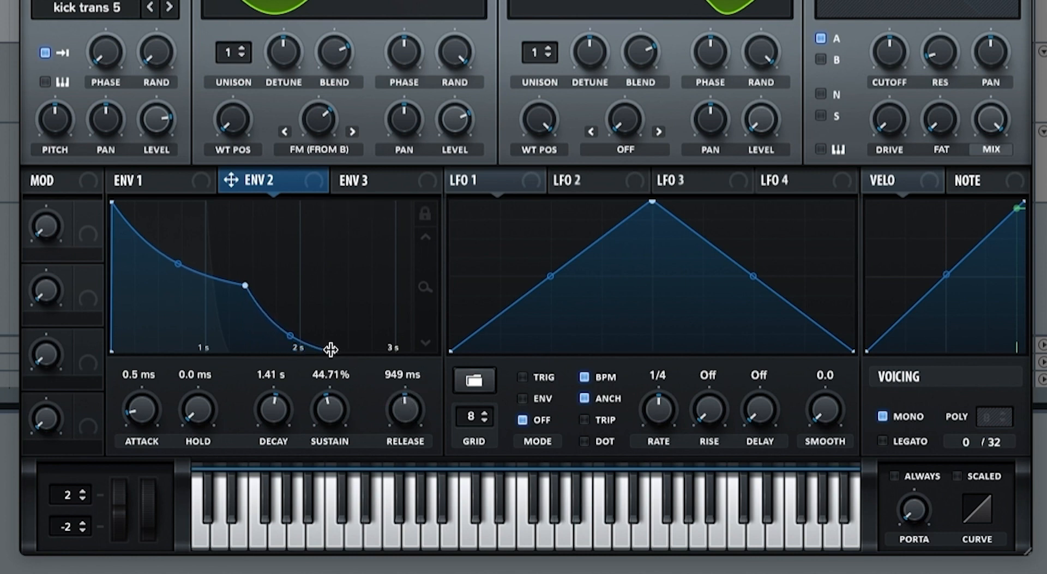
drag(294, 336, 329, 348)
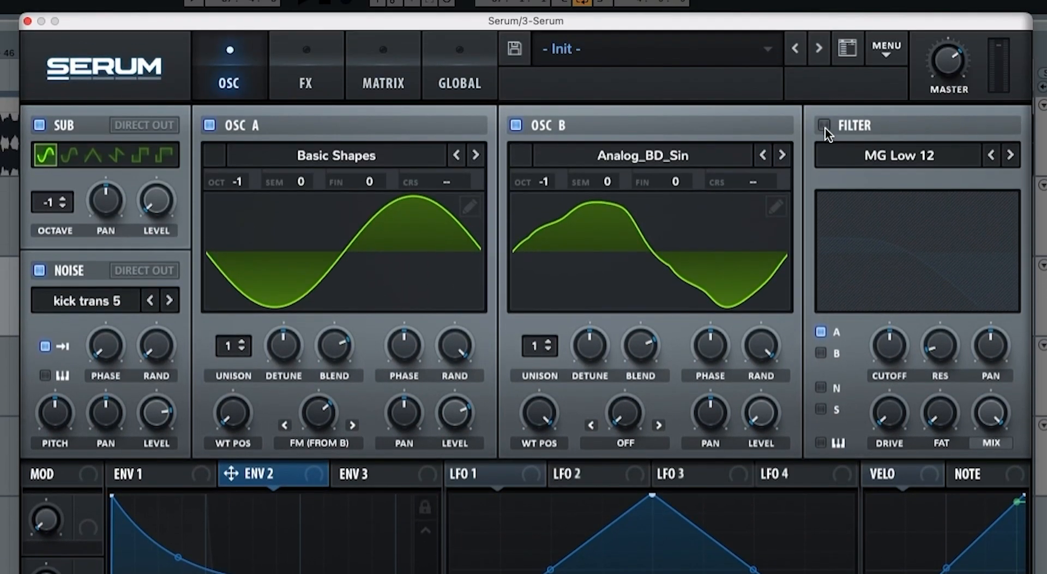
Step: Enable the MG Low 12 filter, route both oscillators and the noise through it, and set the sub to direct out
click(825, 126)
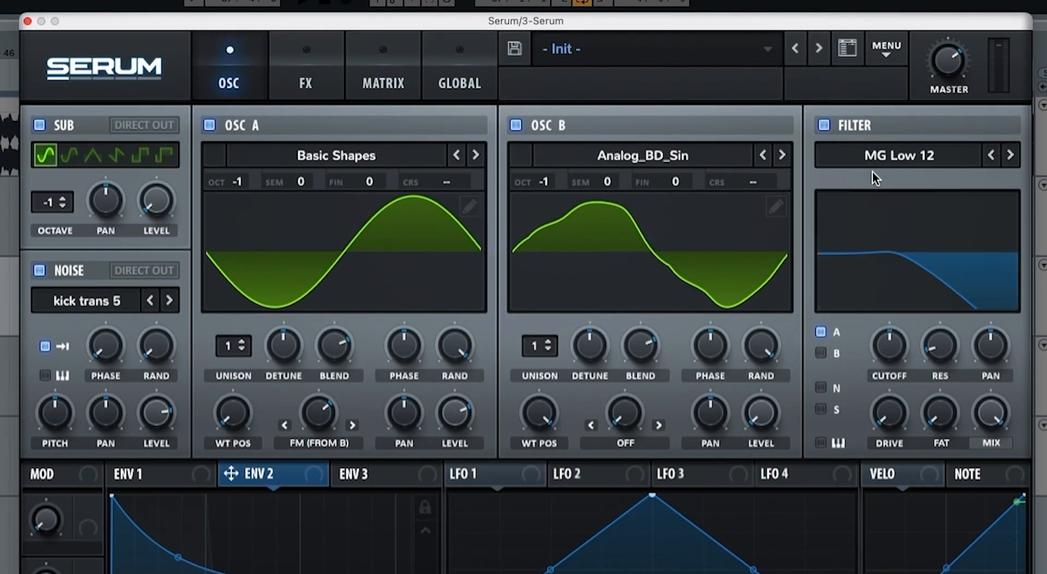
click(821, 387)
click(821, 409)
click(129, 125)
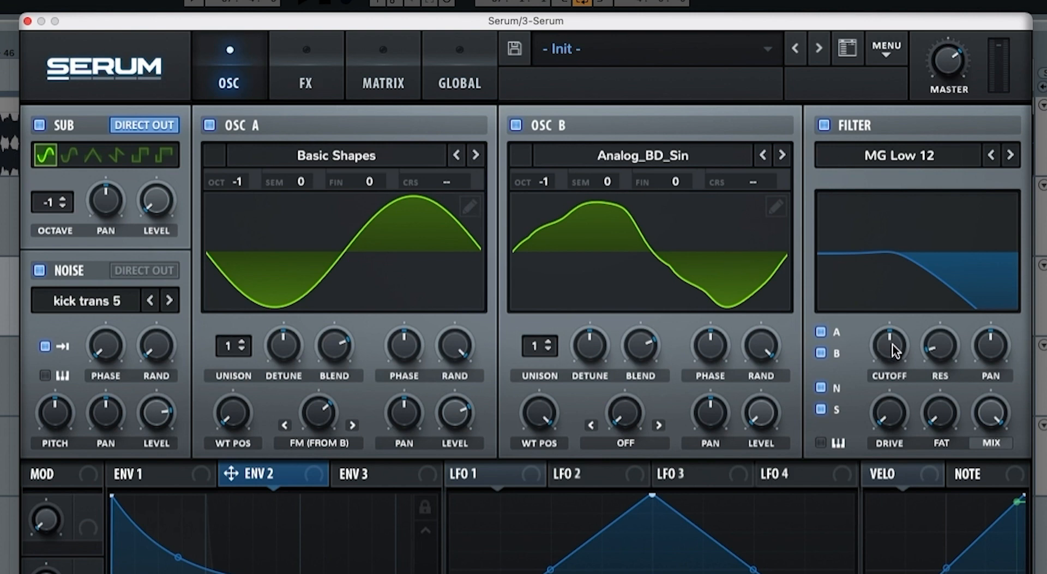
Step: Lower the filter's cutoff and resonance, add some drive, and reduce the master volume to about the middle
drag(893, 350, 882, 403)
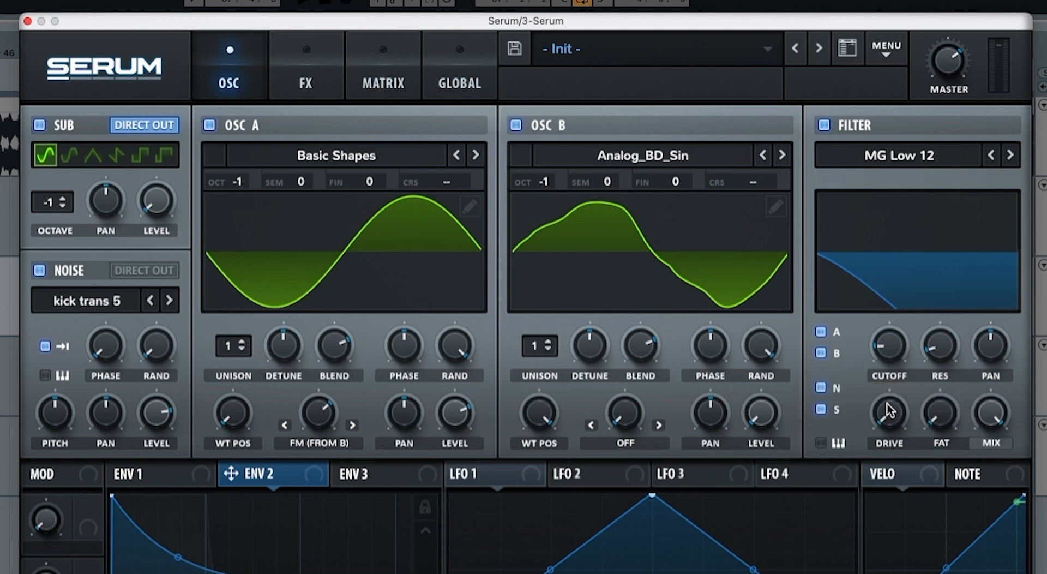
drag(941, 356, 938, 376)
drag(894, 406, 880, 375)
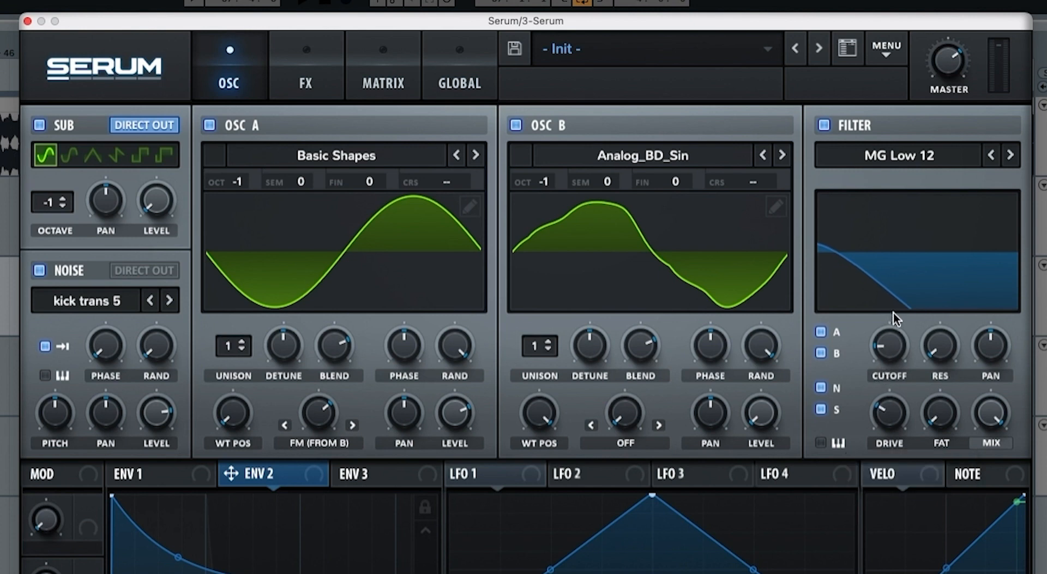
drag(939, 68, 938, 97)
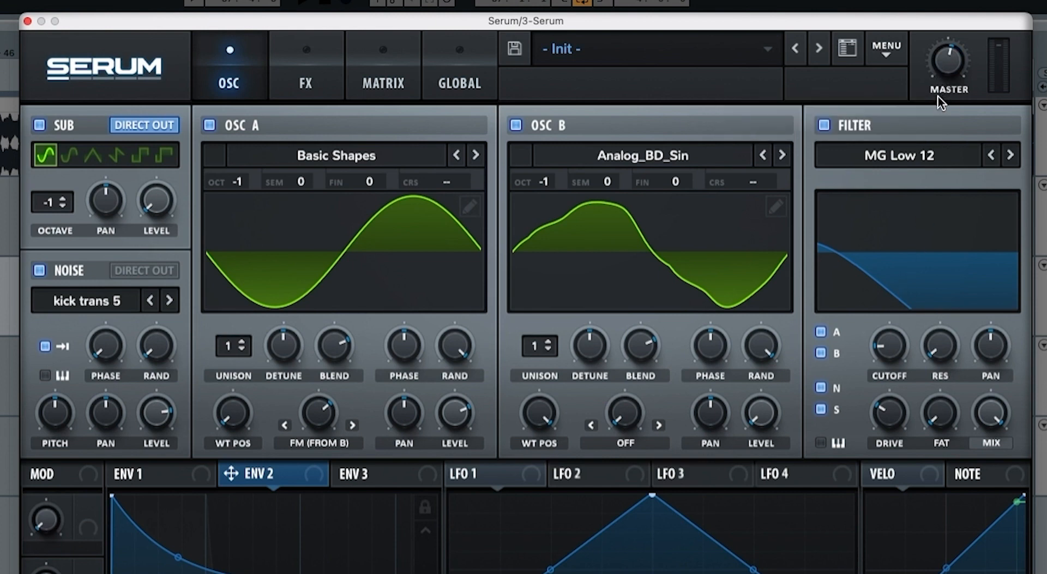
click(944, 68)
Step: Assign Env 2 as a modulation source to the filter cutoff and the sub oscillator's level
drag(316, 472, 866, 377)
key(space)
drag(300, 473, 157, 201)
drag(157, 201, 144, 232)
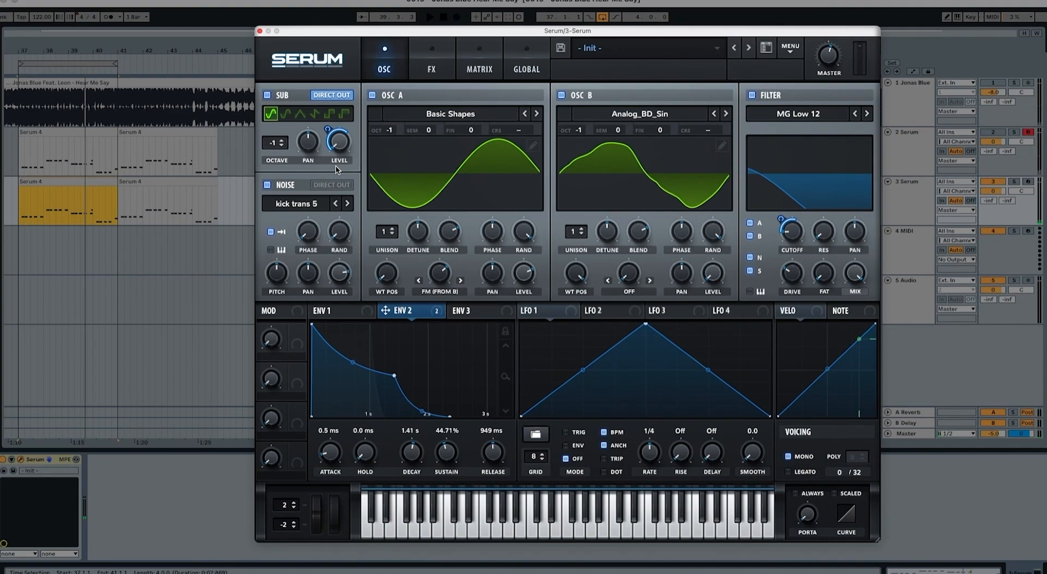
Step: Add a Tube distortion effect, raise its drive to about two thirds and audition the sound
click(432, 69)
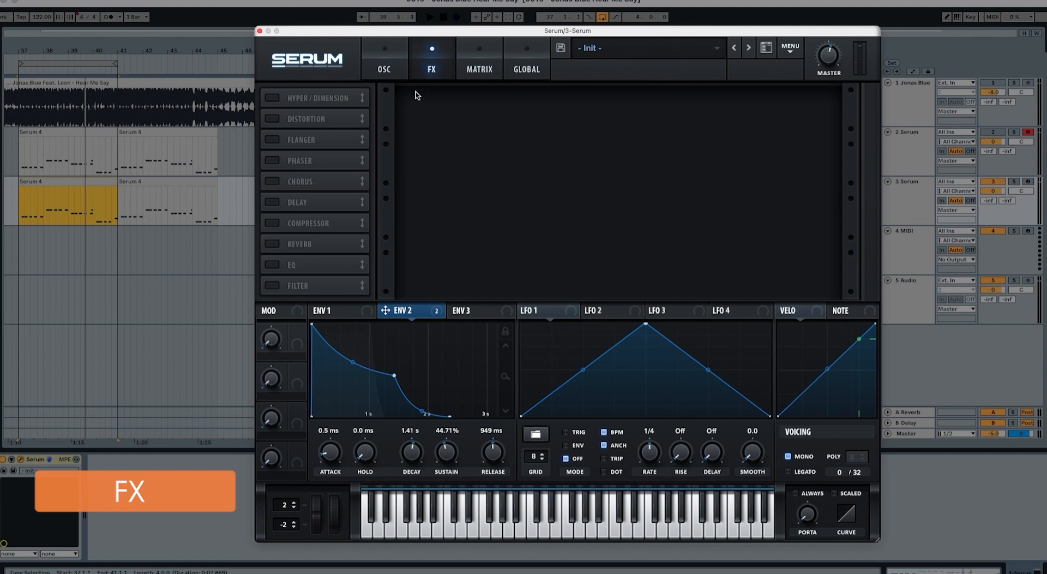
click(272, 120)
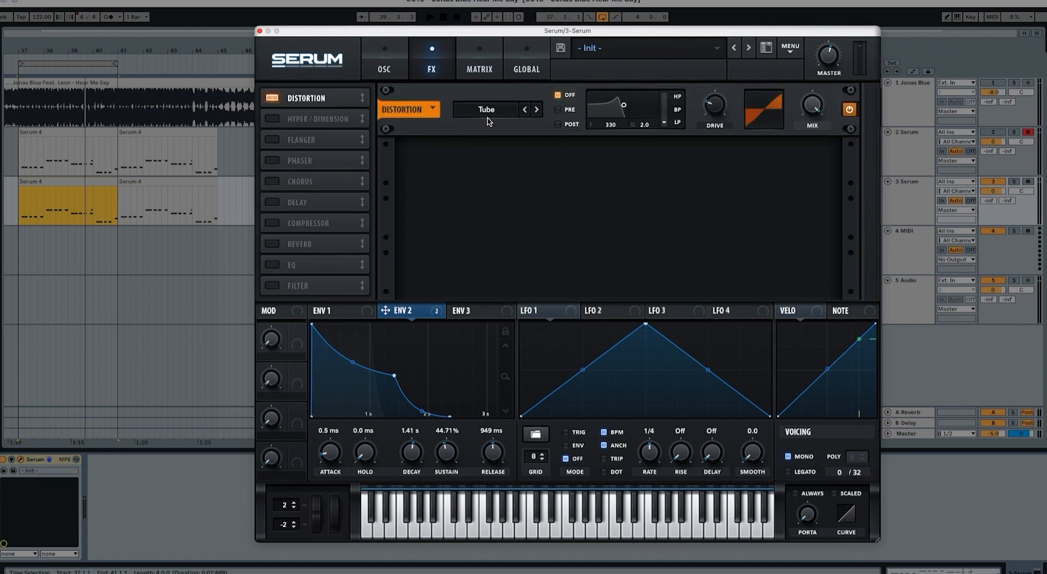
drag(709, 106, 766, 68)
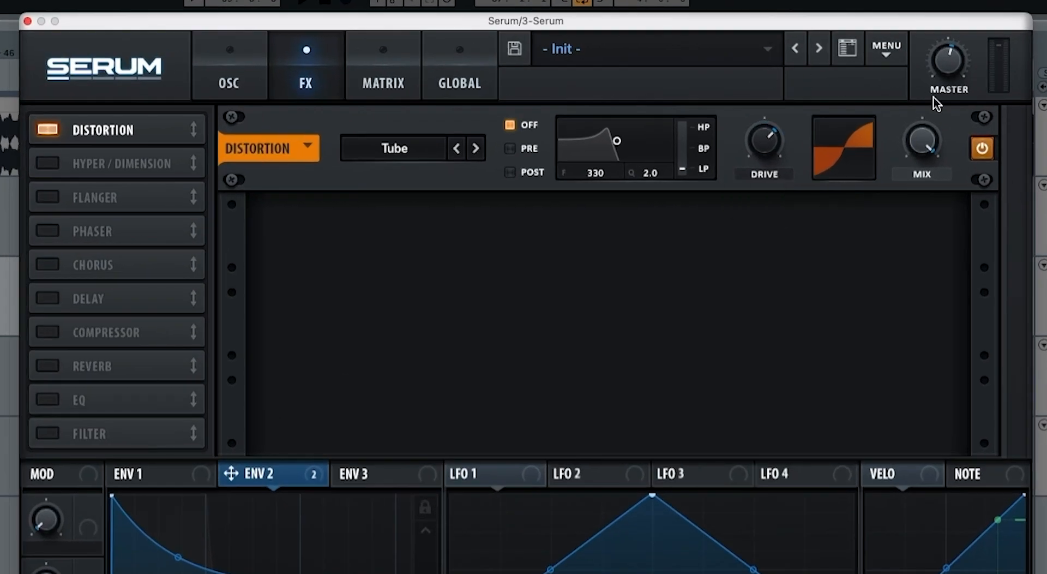
mouse_move(922, 143)
key(space)
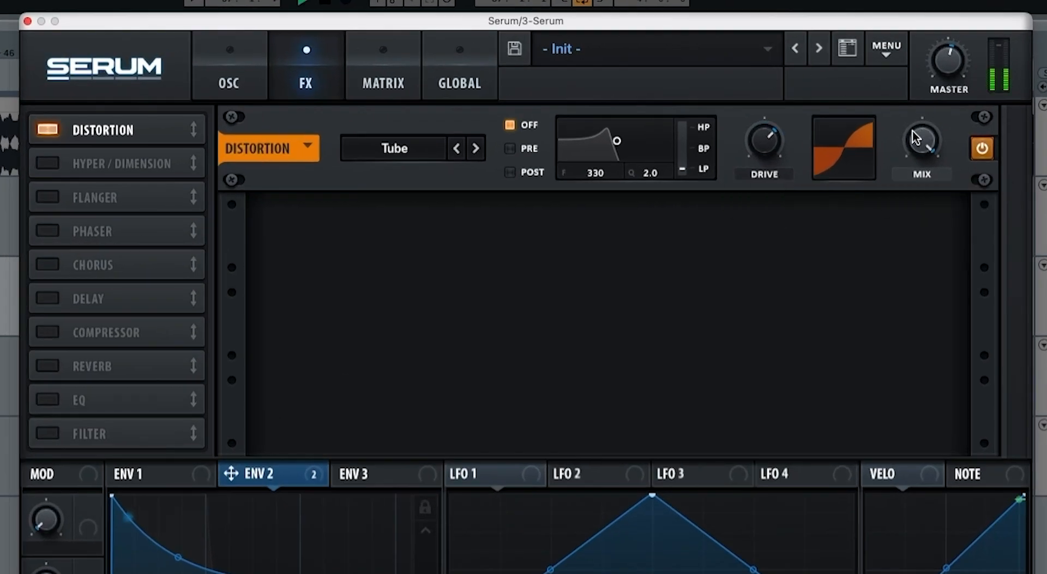
key(space)
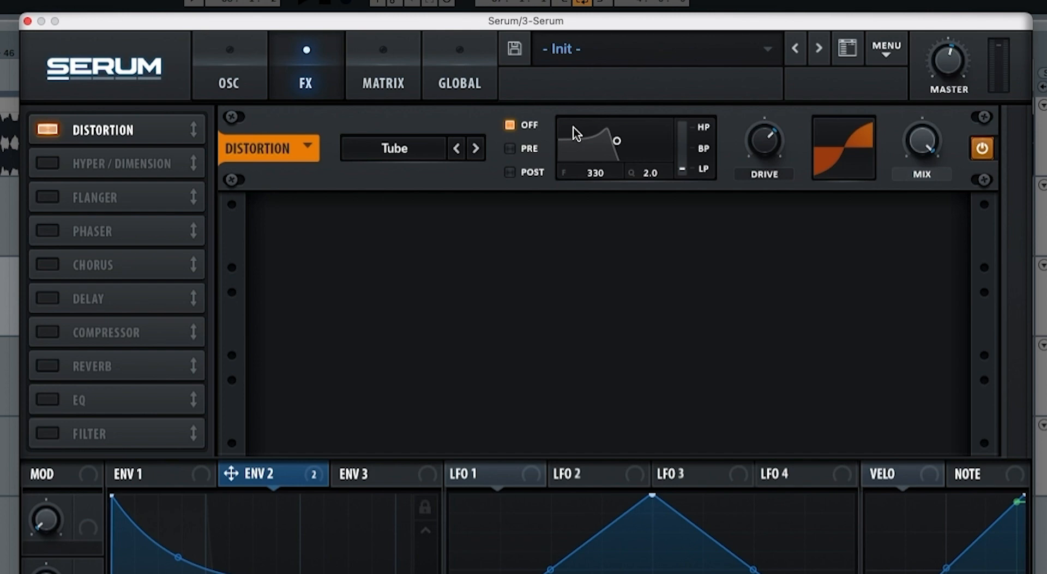
Step: Add the Hyper/Dimension effect, lower the Hyper mix to about a third, zero the Dimension size, and compare it bypassed and active
click(41, 164)
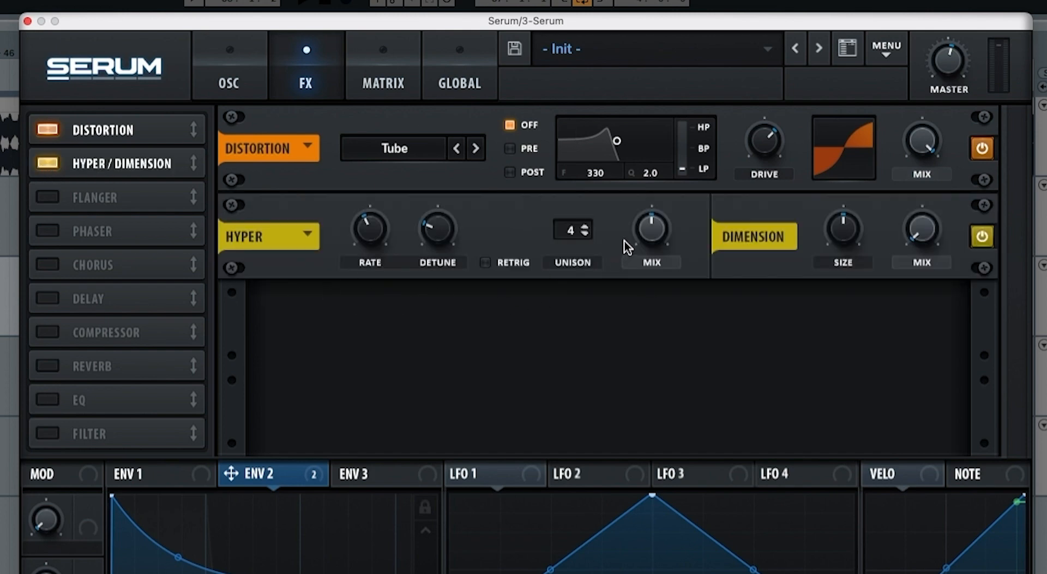
drag(627, 229, 633, 259)
drag(843, 229, 853, 297)
key(space)
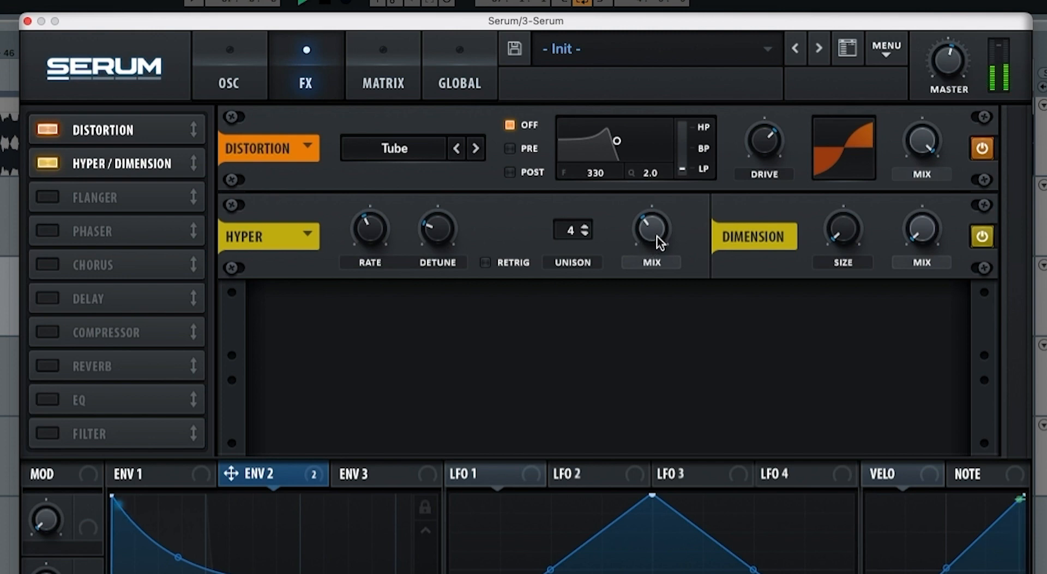
click(983, 237)
click(983, 236)
key(space)
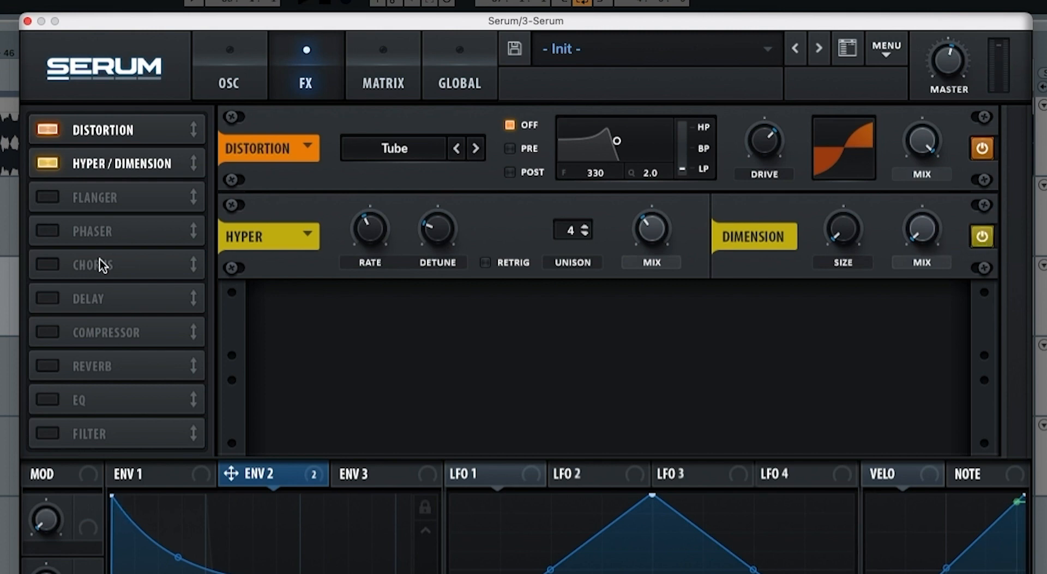
Step: Add a filter effect directly after Hyper/Dimension and set its type to MG Low 18
drag(50, 435, 89, 190)
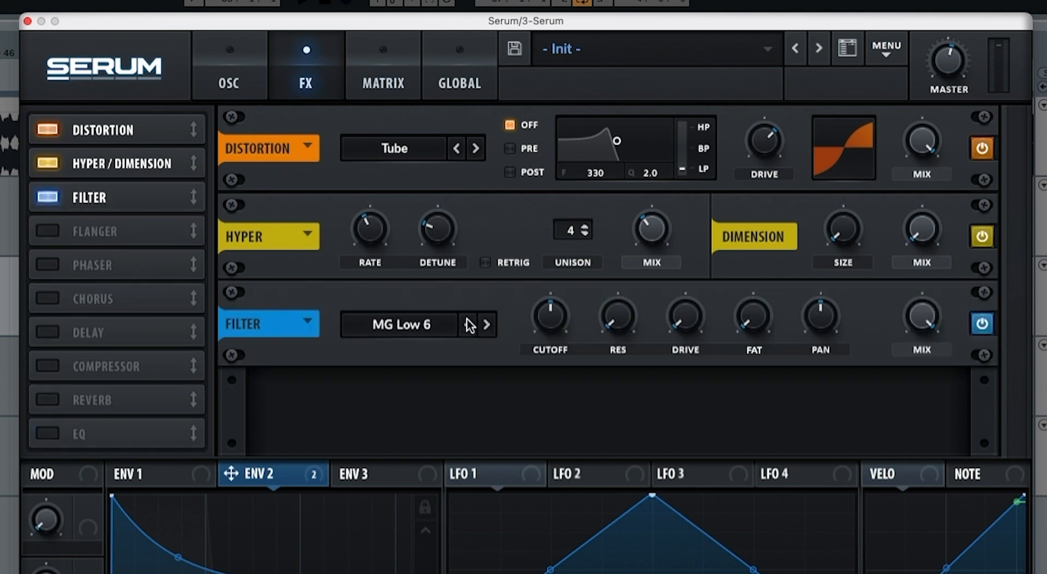
click(485, 325)
click(486, 325)
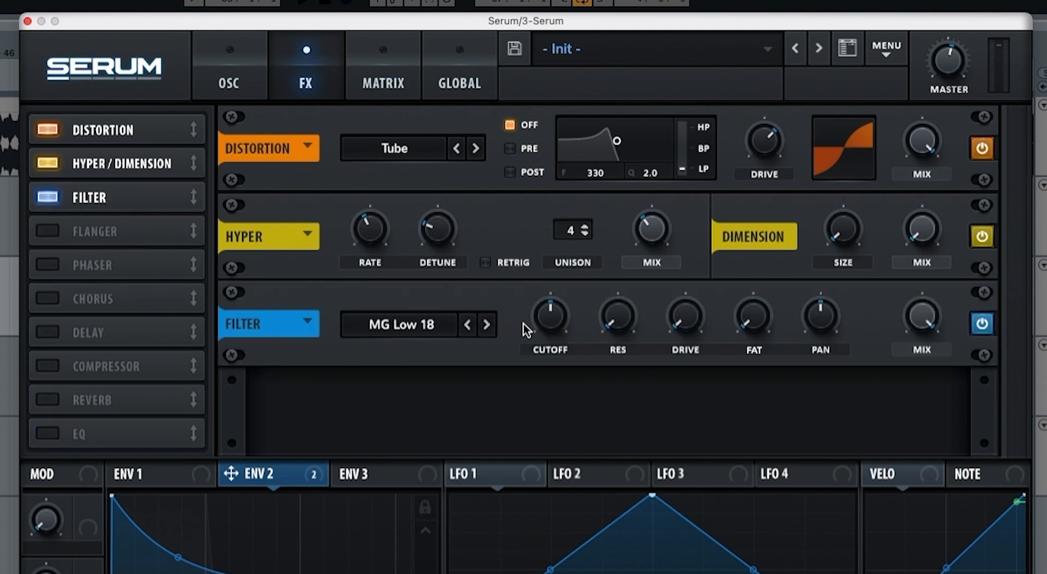
Step: Lower the filter effect's cutoff, add slight resonance and some drive, and audition the sound
drag(549, 317, 536, 388)
drag(603, 341, 683, 277)
key(space)
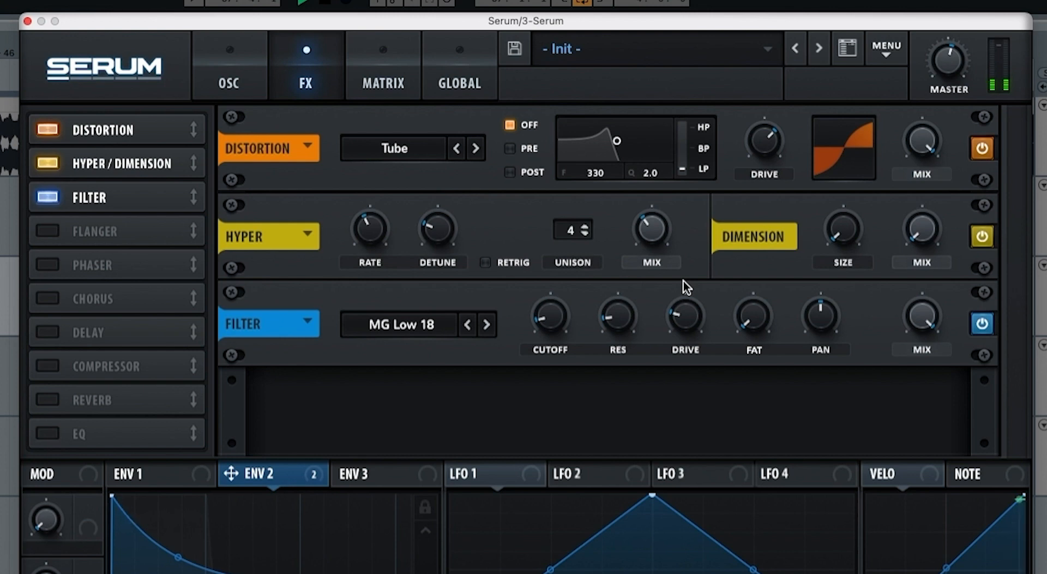
Step: Assign Env 2 as a modulation source to the filter effect's cutoff and audition it
key(space)
drag(312, 478, 529, 342)
key(space)
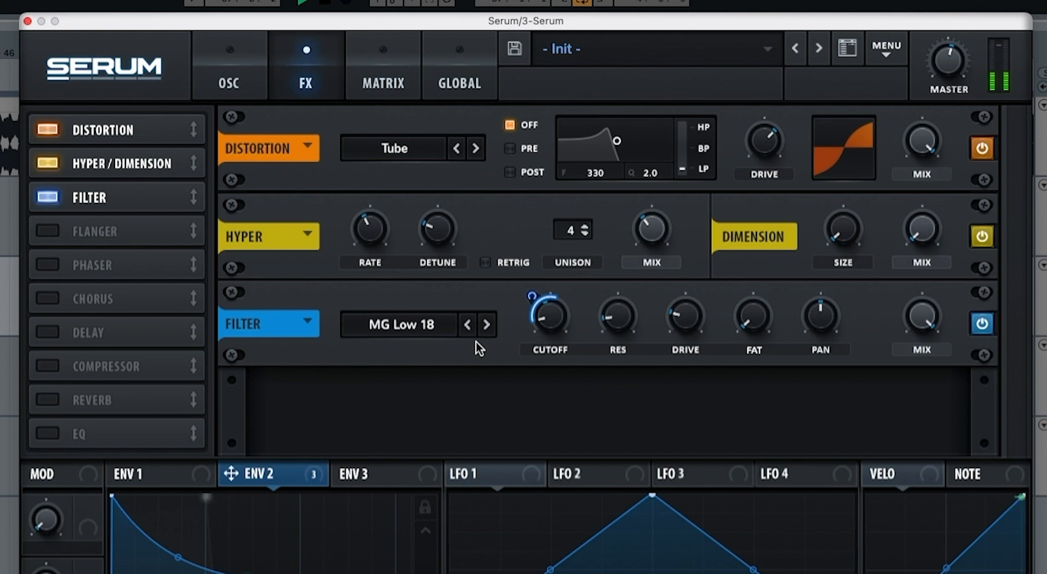
Step: Shape Env 3 as a very short pluck with 0% sustain and a 17 ms decay
click(362, 475)
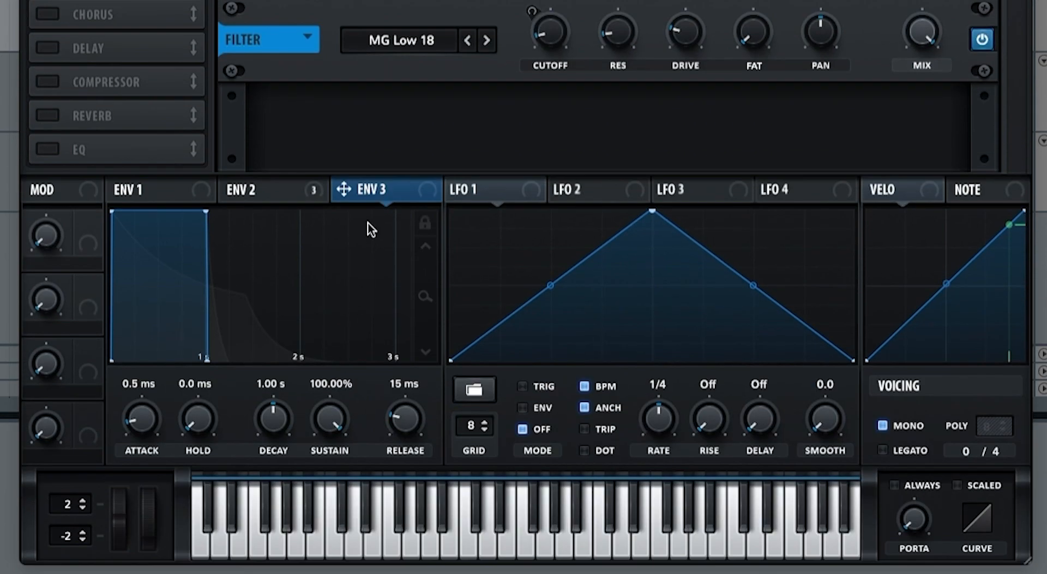
drag(328, 421, 320, 497)
drag(272, 421, 260, 473)
Step: Assign Env 3 to the filter effect's cutoff, reduce the modulation amount to roughly half, and audition the sound
drag(372, 201, 532, 23)
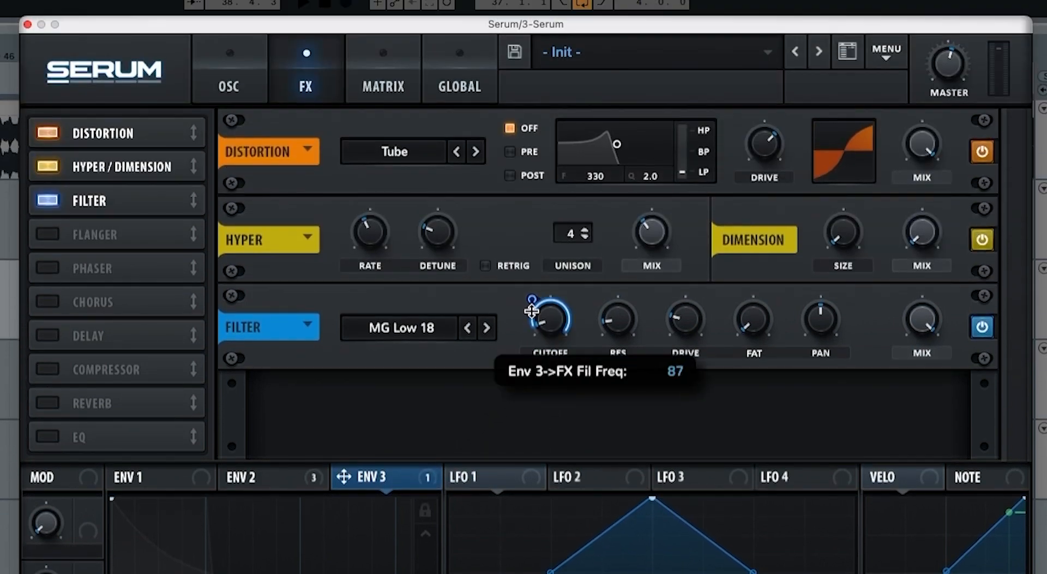
drag(531, 311, 531, 359)
key(space)
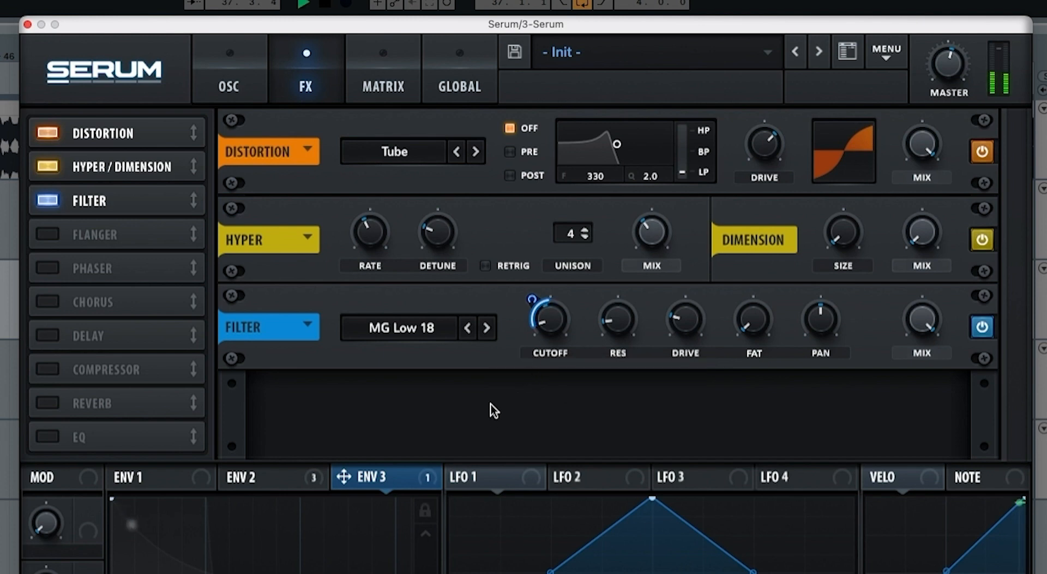
Step: Compare the sound with Env 3's modulation of the filter effect's cutoff bypassed, and reactivate the modulation
right_click(389, 477)
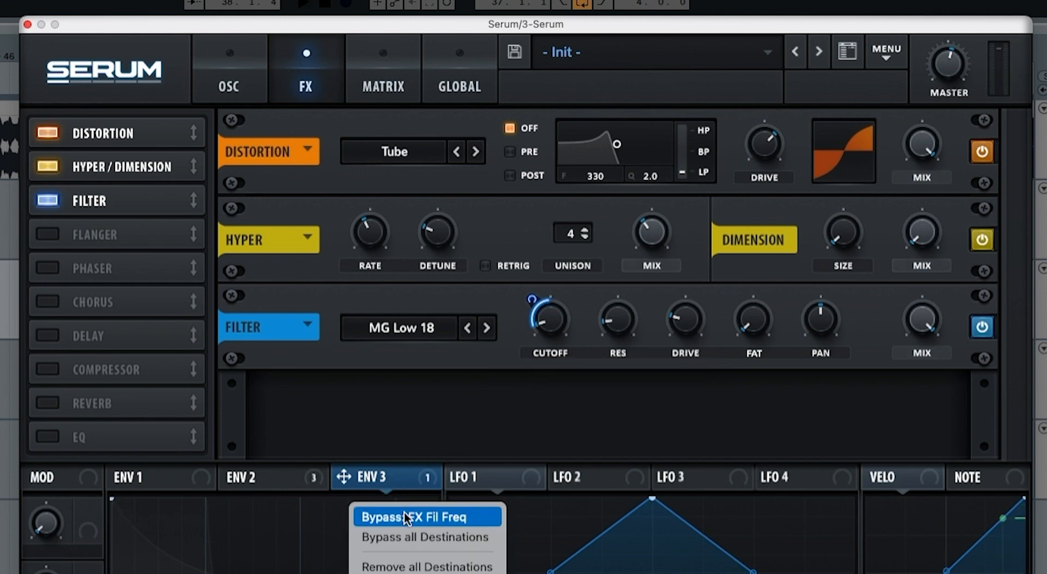
click(405, 512)
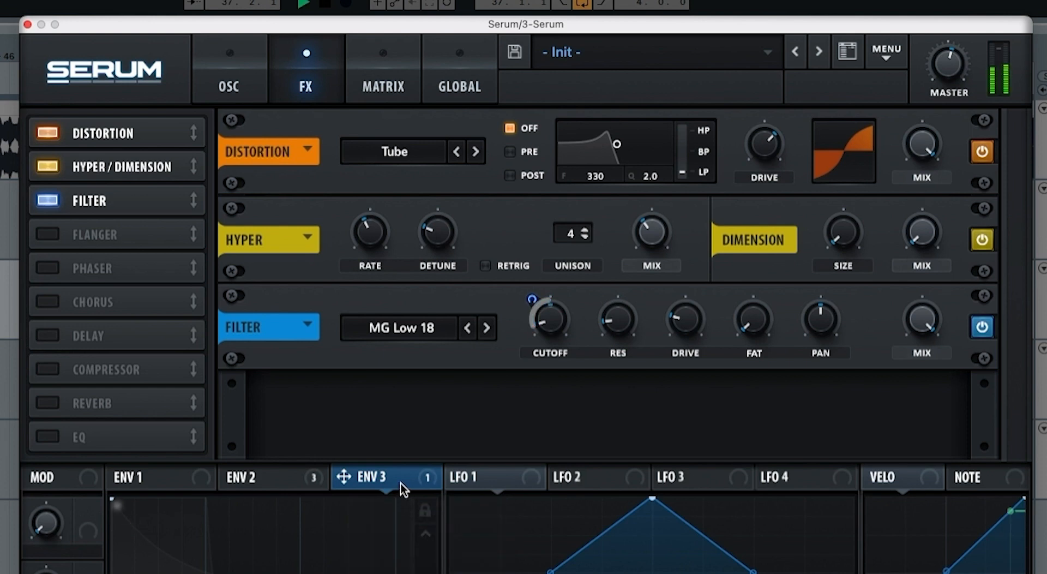
right_click(401, 481)
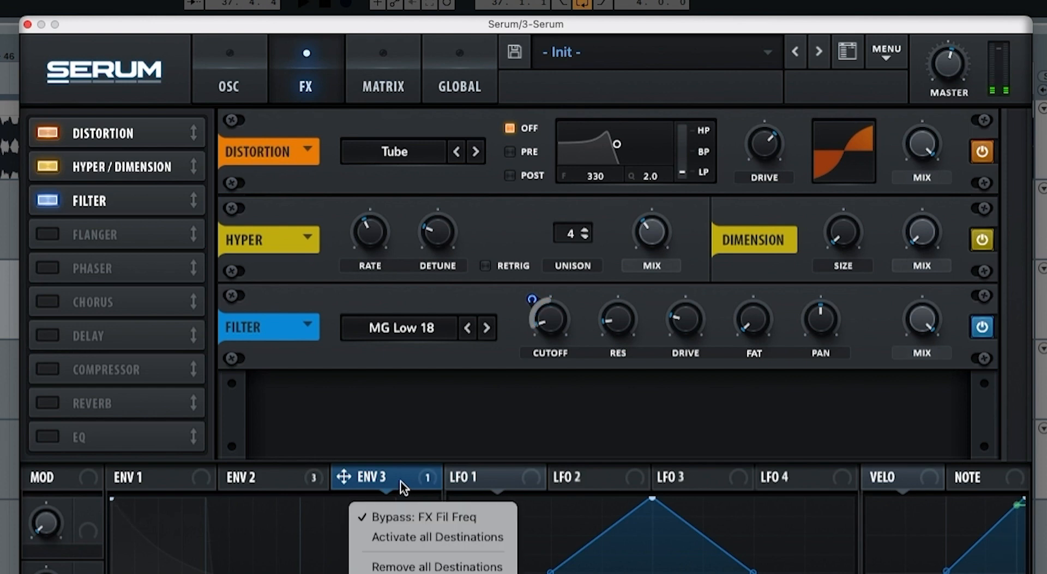
click(412, 514)
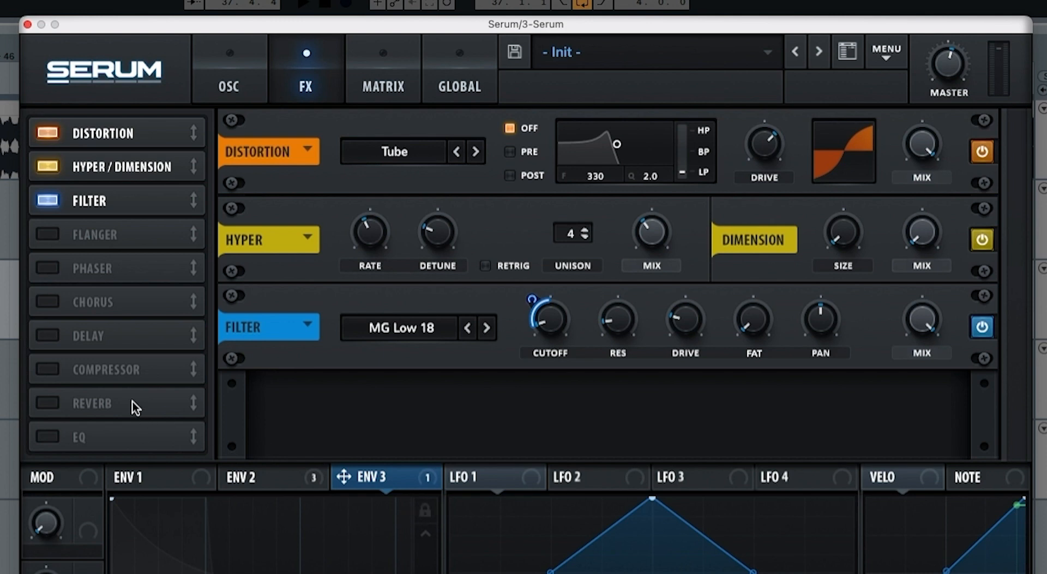
Step: Add an EQ after the filter effect, switch its low band to a low cut, and lower that band's frequency and Q
click(54, 433)
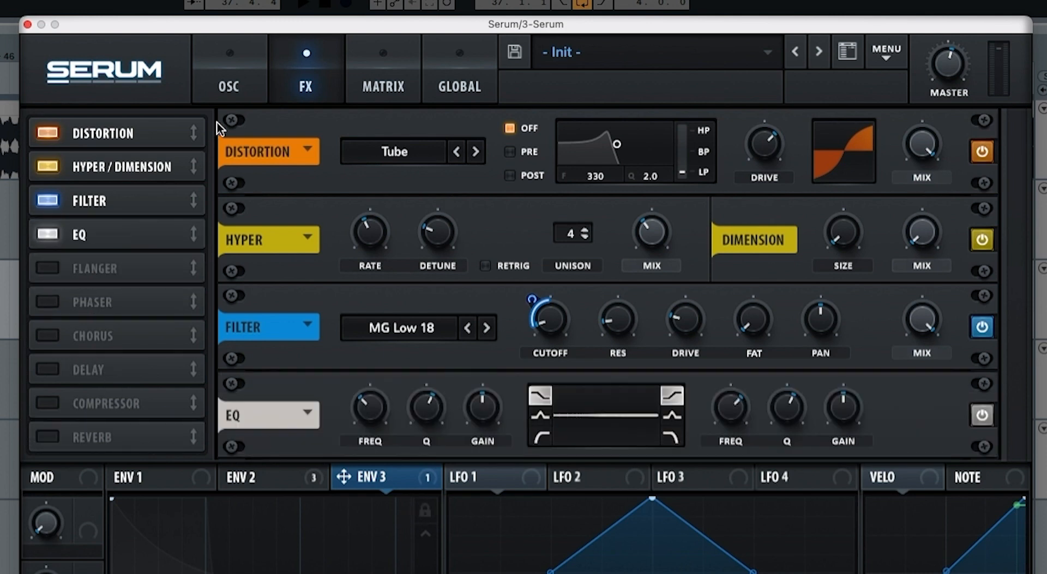
click(229, 86)
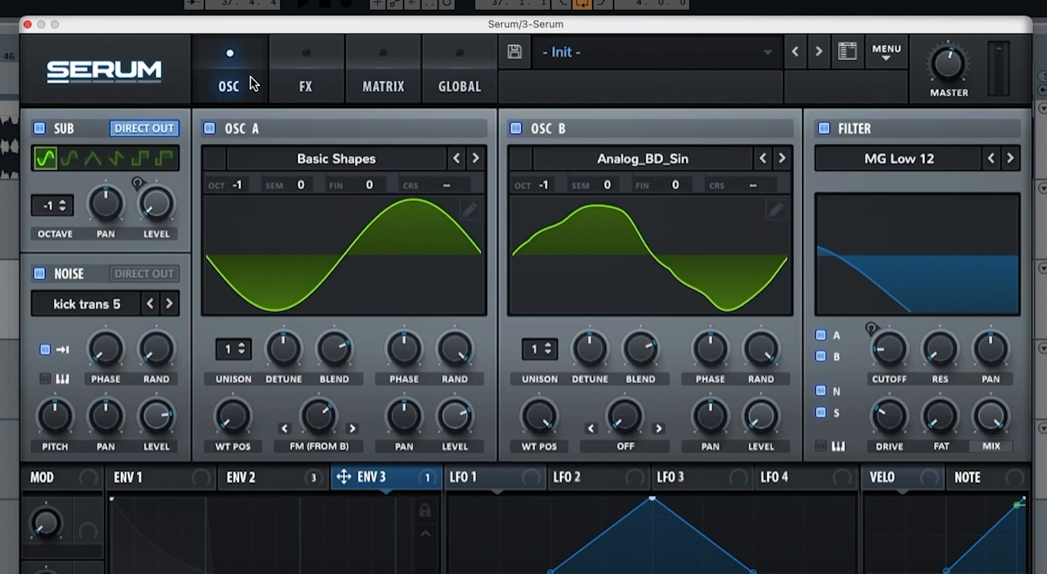
click(305, 87)
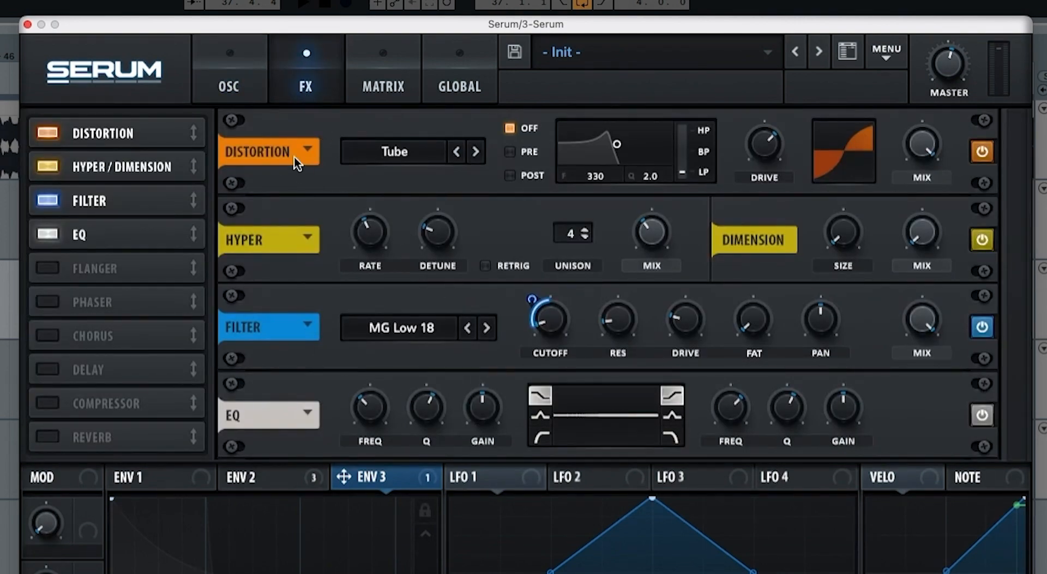
click(232, 87)
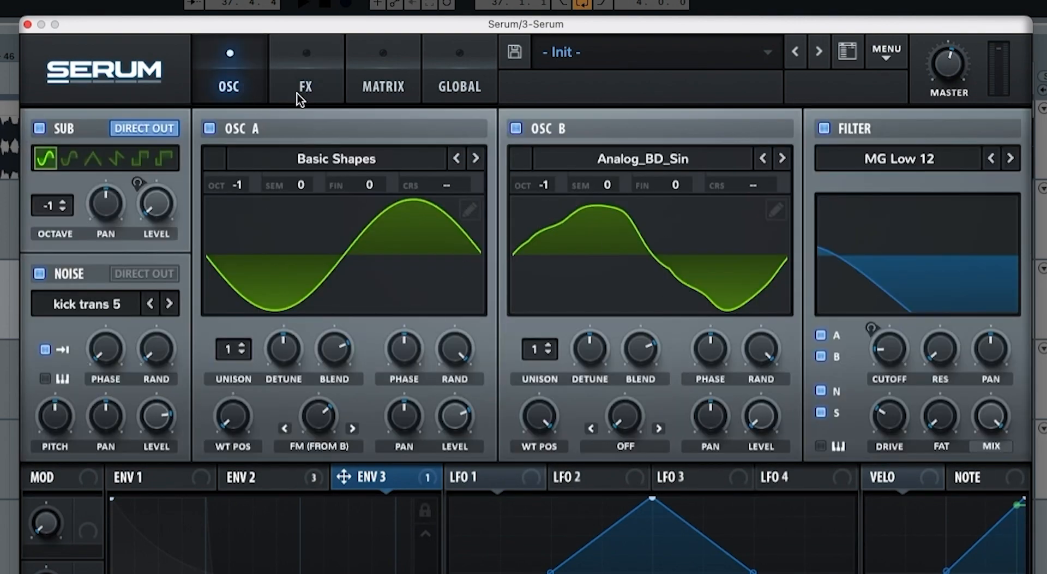
click(288, 73)
click(537, 436)
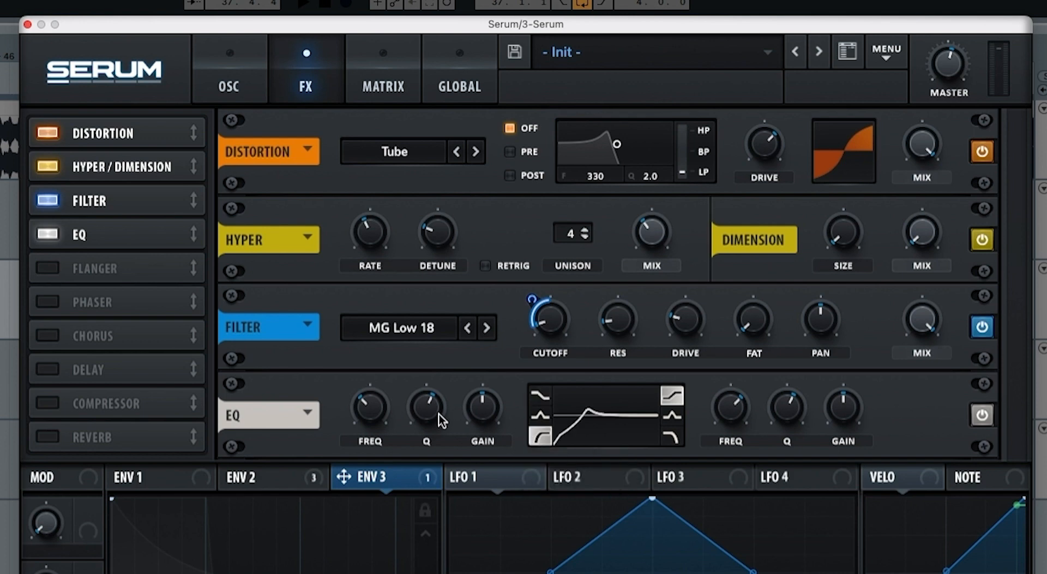
drag(352, 406, 355, 418)
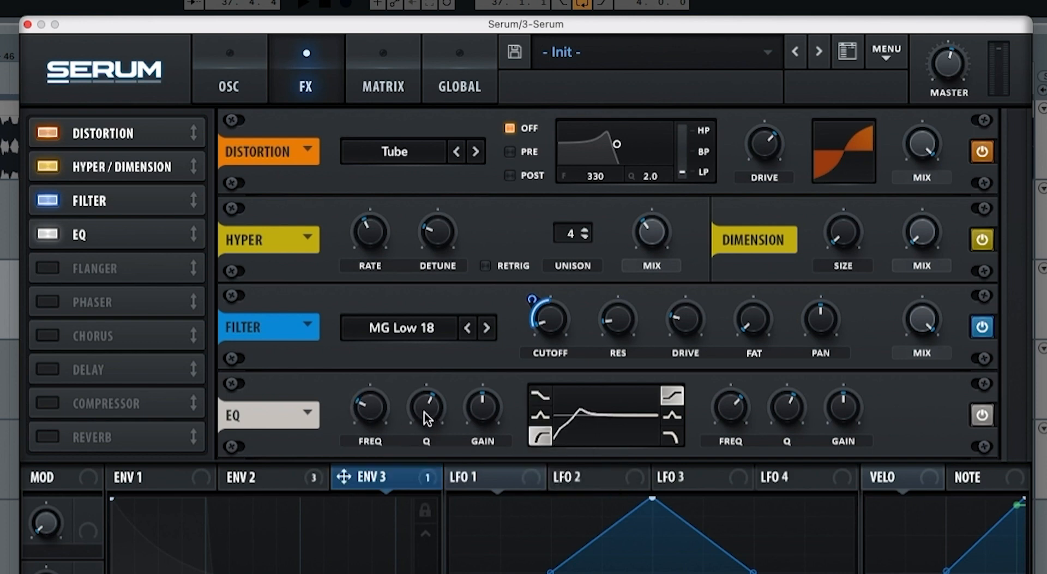
drag(427, 419, 415, 446)
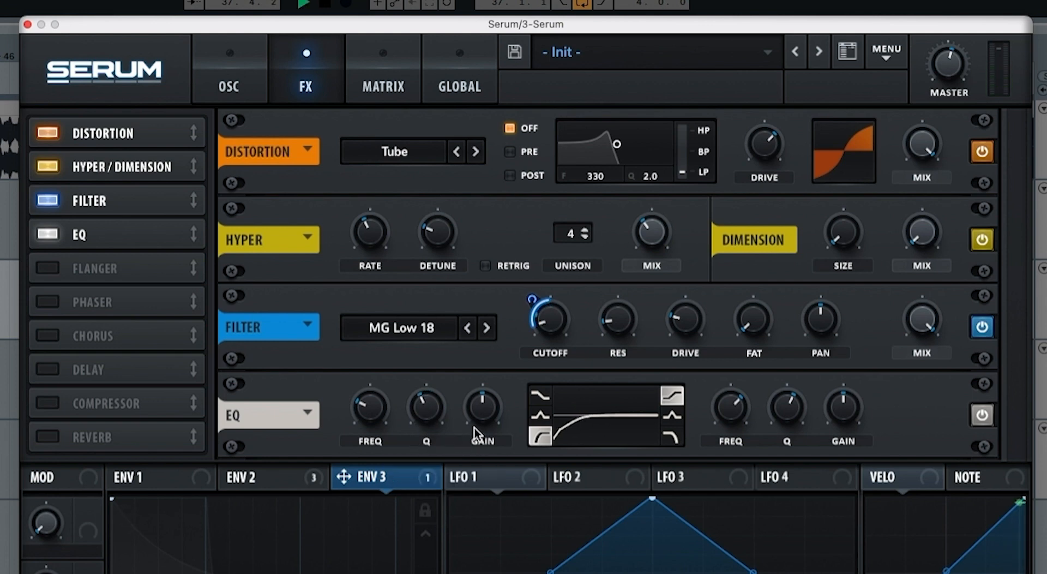
Step: Switch the EQ's high band to a peak, lower its frequency and Q, boost its gain slightly, and audition the sound
click(667, 419)
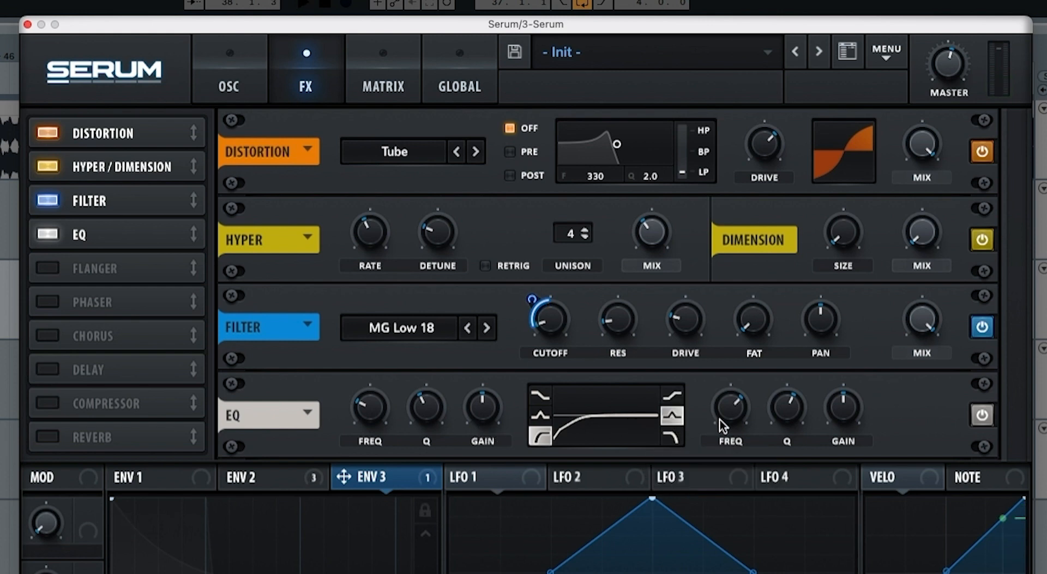
drag(726, 411, 719, 455)
drag(764, 424, 772, 451)
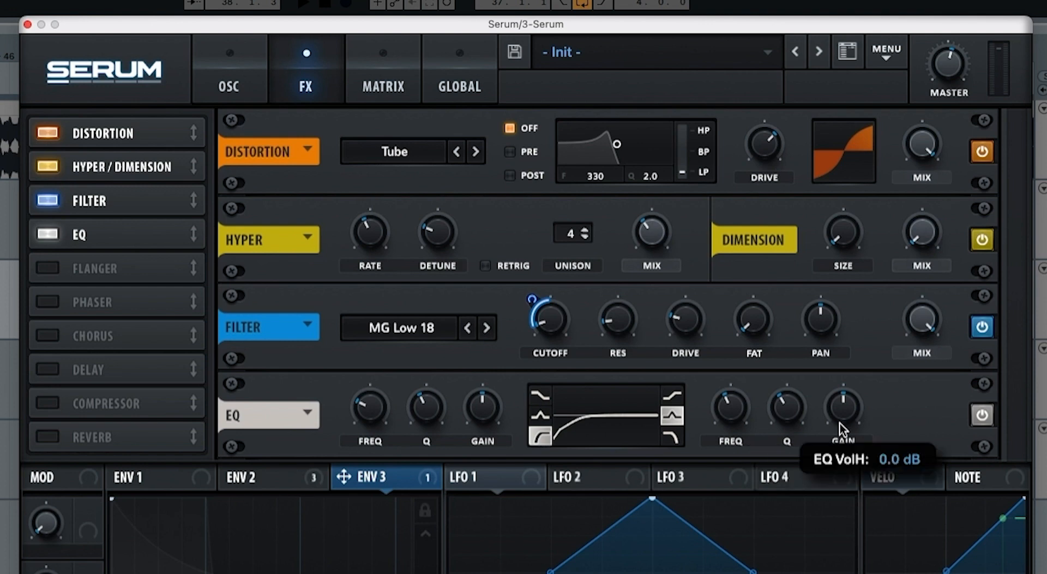
drag(840, 423, 840, 417)
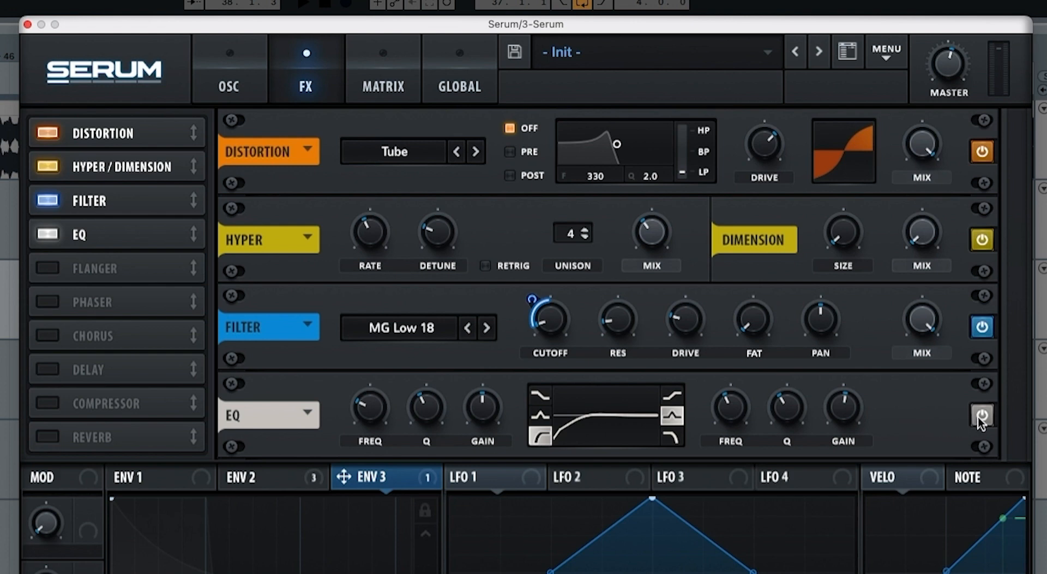
key(space)
Step: Add a Hall reverb directly after the EQ, reduce its decay slightly, raise its low cut to nearly half, and maximize its high cut
click(44, 434)
drag(45, 434, 101, 267)
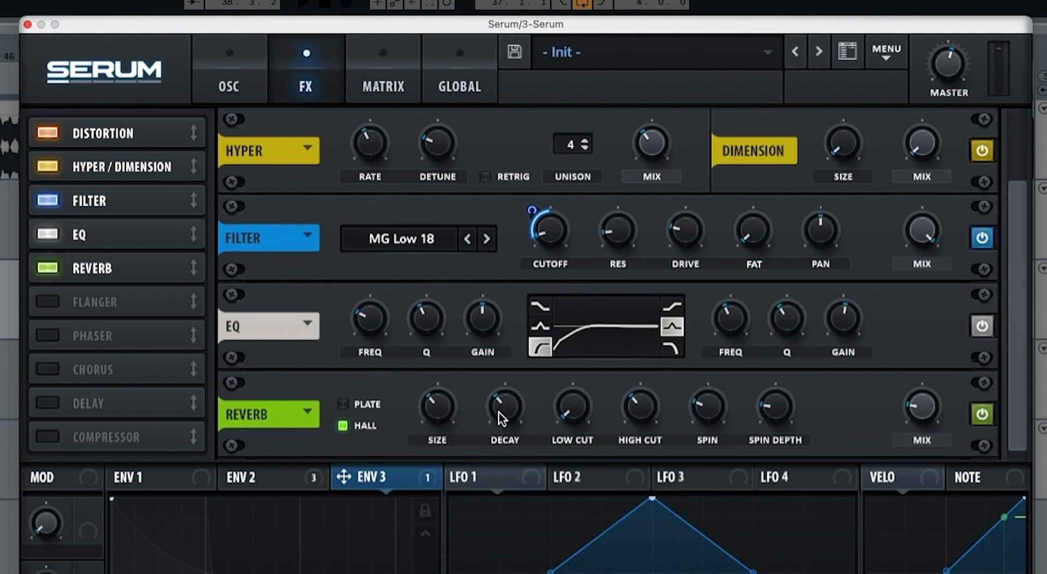
mouse_move(501, 421)
drag(568, 417, 575, 328)
drag(643, 416, 662, 204)
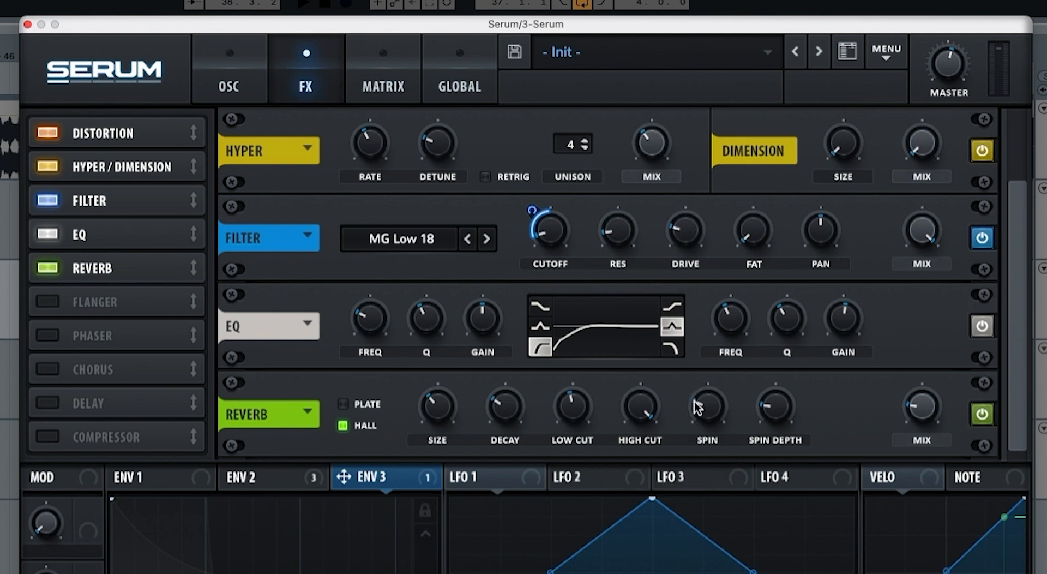
Step: Turn down the reverb's spin and spin depth, adjust its mix, and audition the sound
drag(697, 406, 701, 433)
drag(771, 416, 773, 499)
click(925, 418)
key(space)
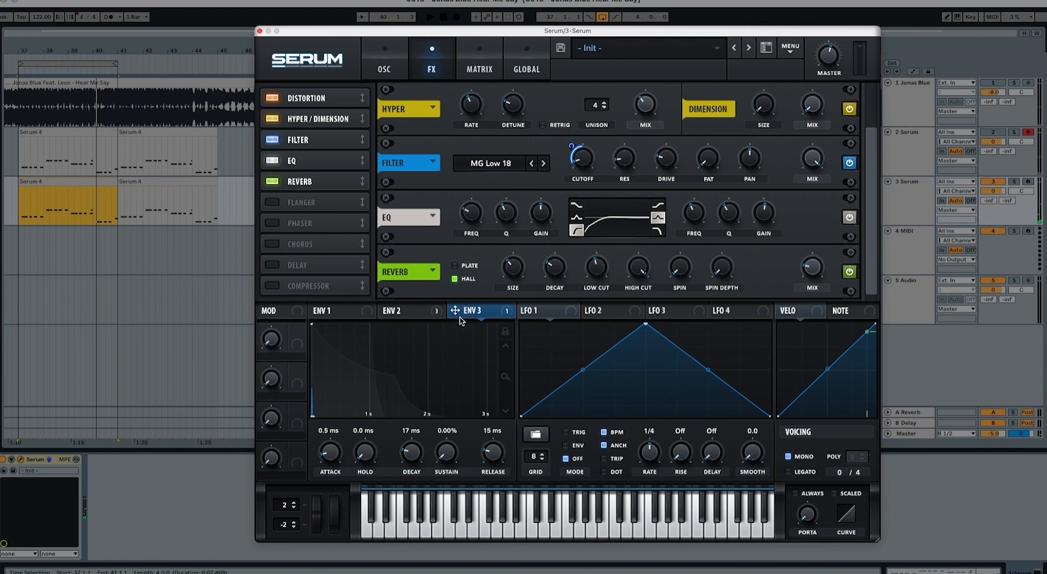
Step: Add a modulation routing from Env 3 to the master tuning with an amount of 15, and audition it
click(481, 65)
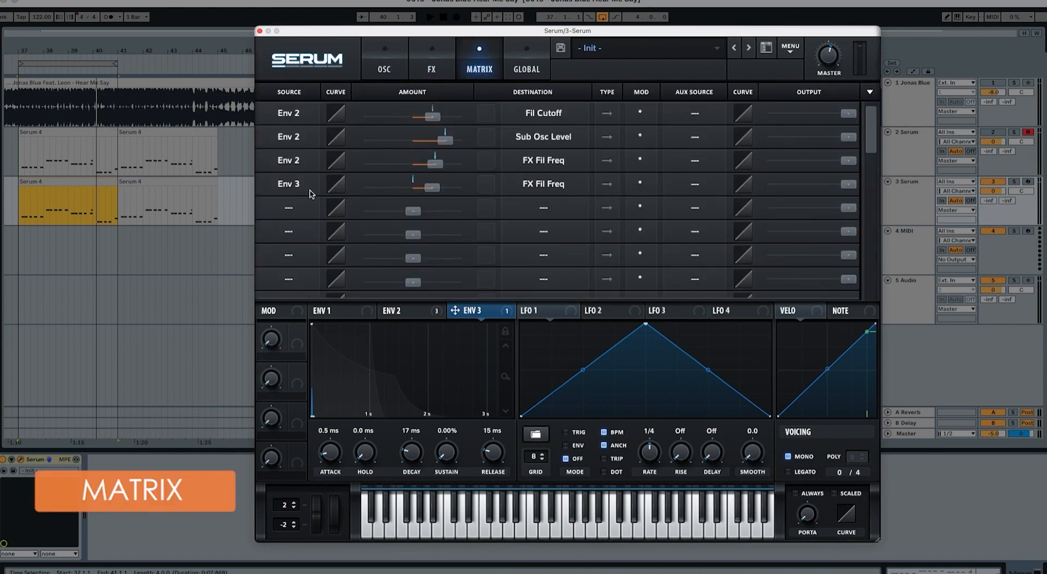
click(291, 207)
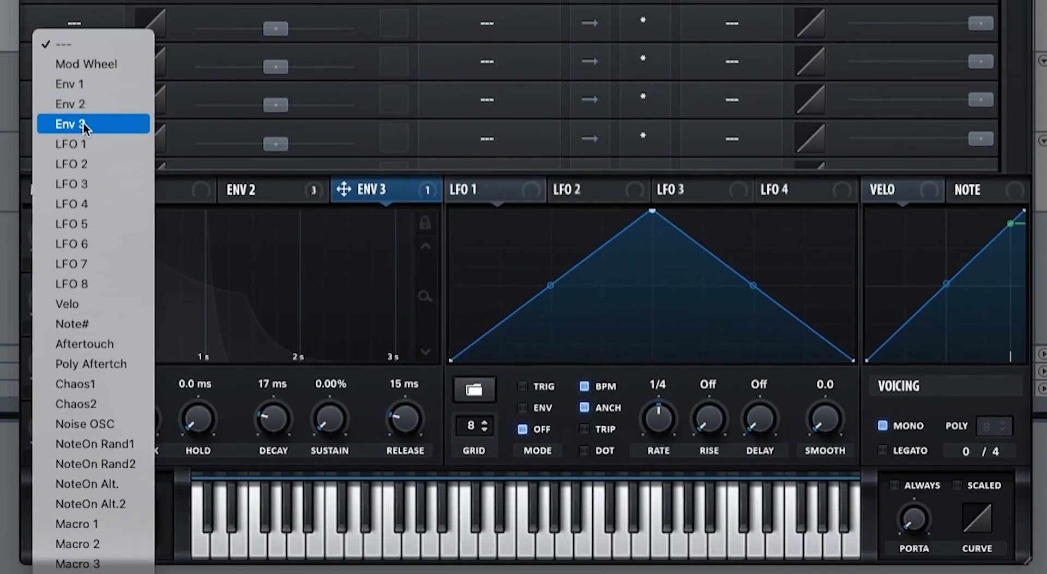
click(301, 269)
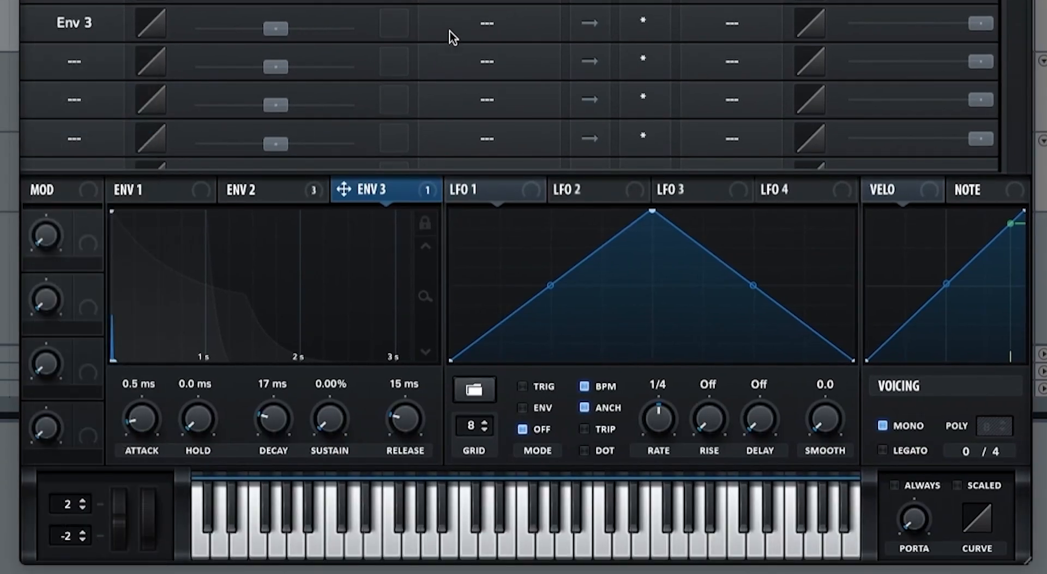
click(468, 26)
click(393, 111)
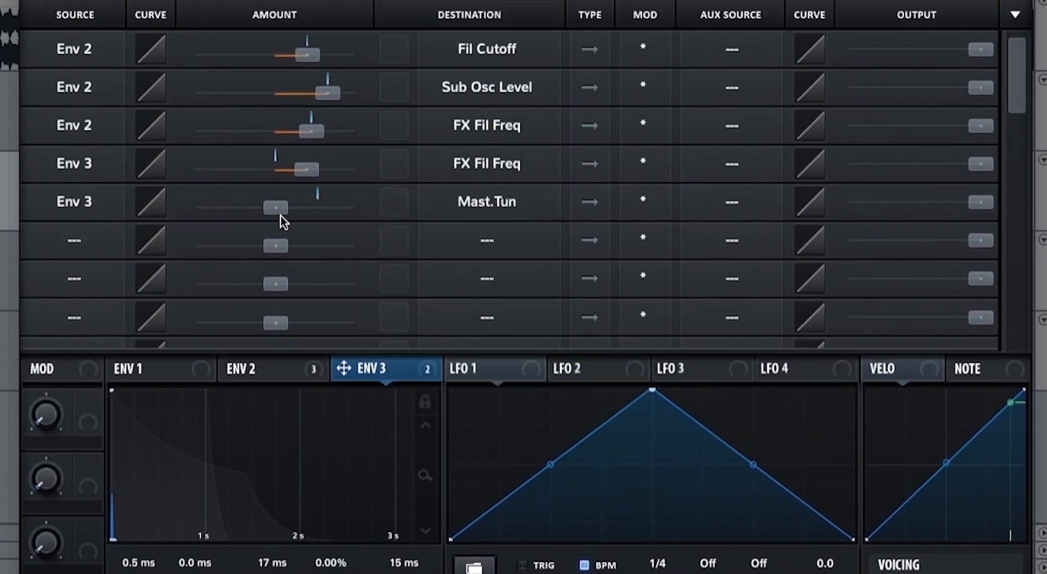
drag(281, 211, 290, 206)
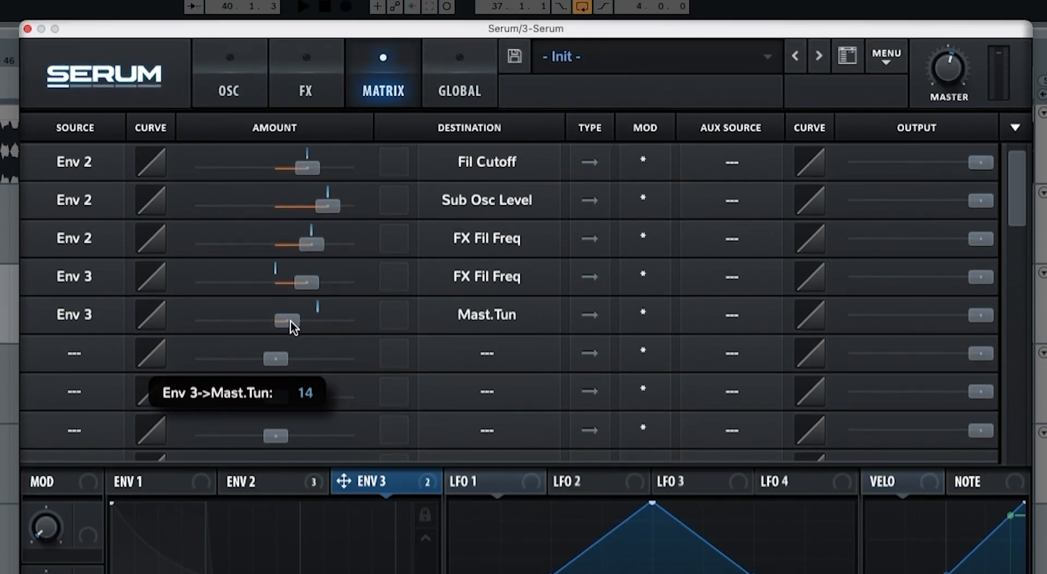
key(space)
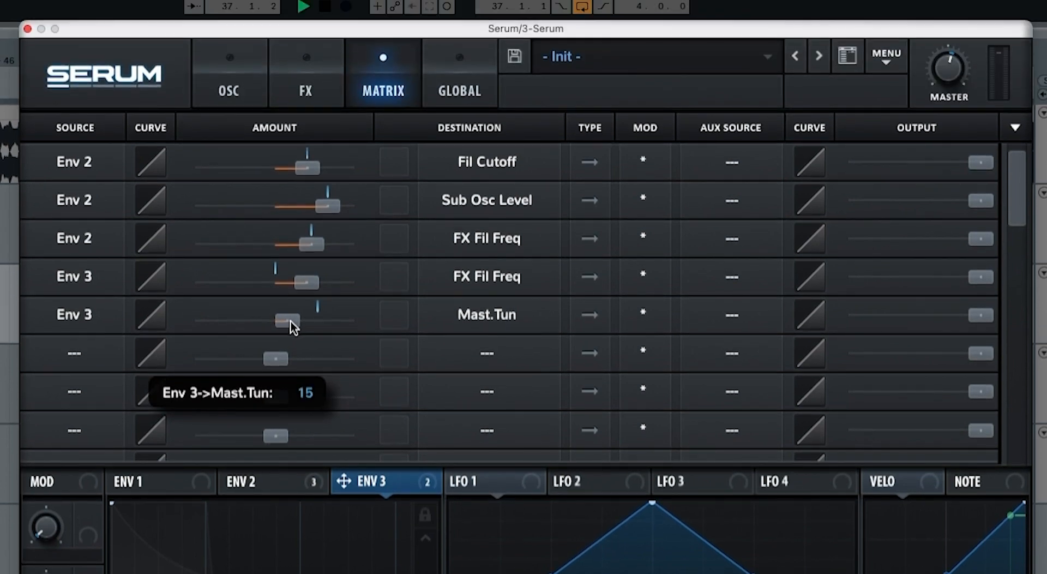